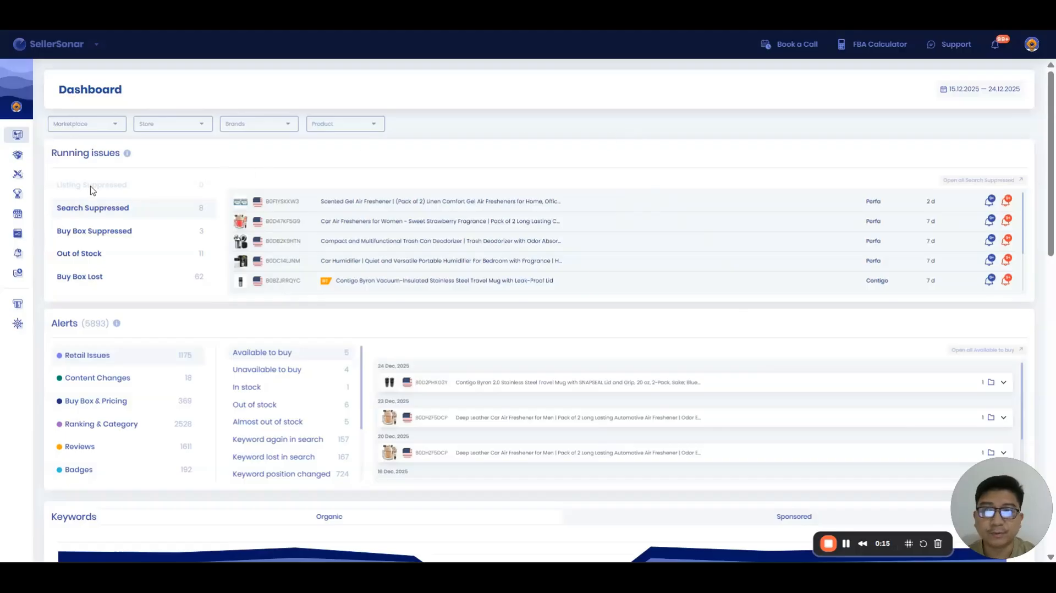
Step: Open the Products list and filter it by the Search Suppressed status
{"action": "mouse_move", "coordinate": [48, 170]}
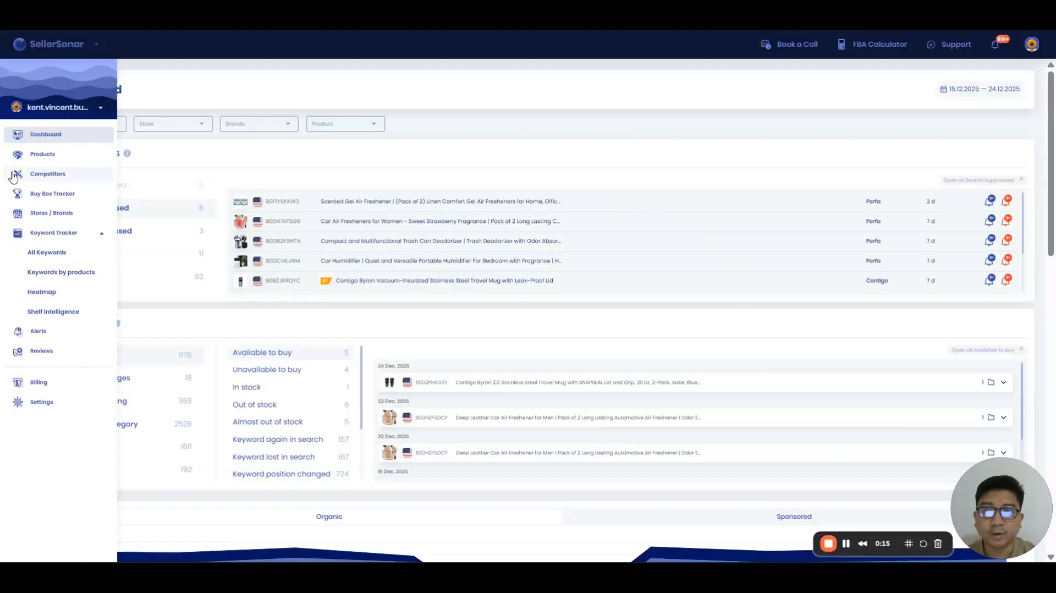
{"action": "left_click", "coordinate": [51, 158]}
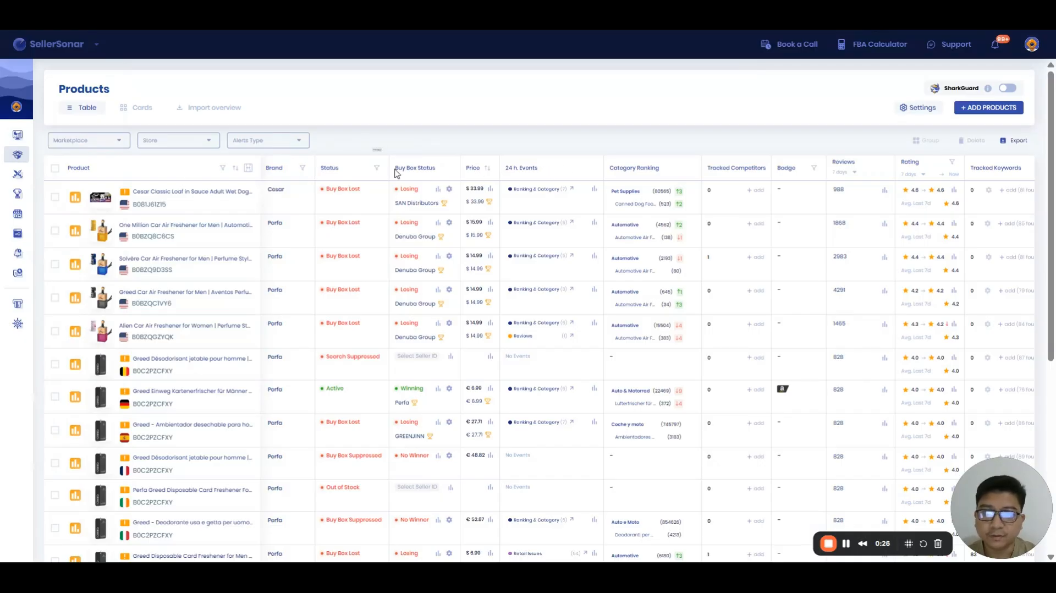
{"action": "left_click", "coordinate": [376, 168]}
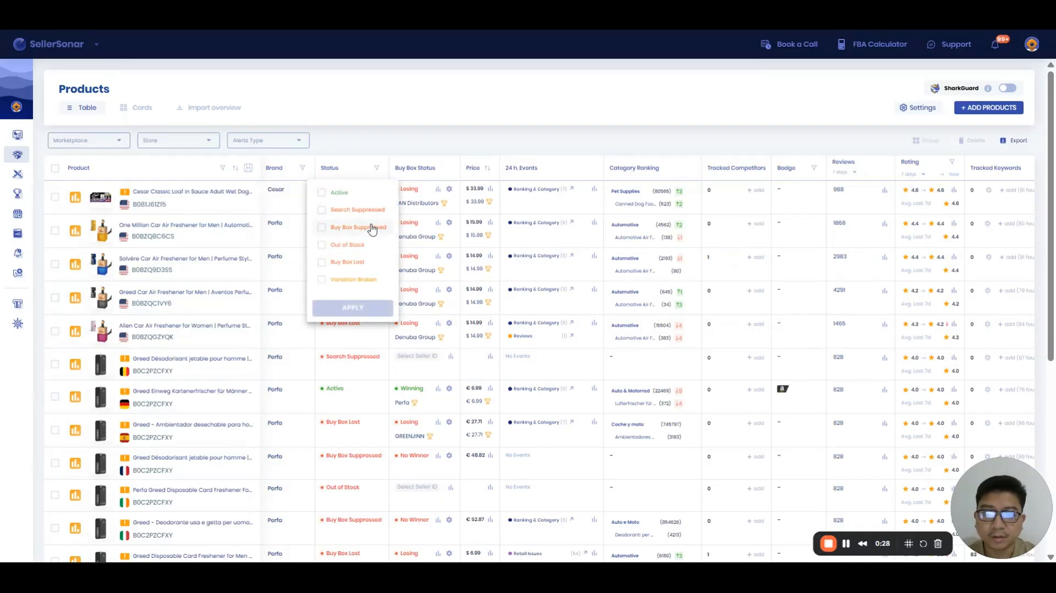
{"action": "left_click", "coordinate": [372, 209]}
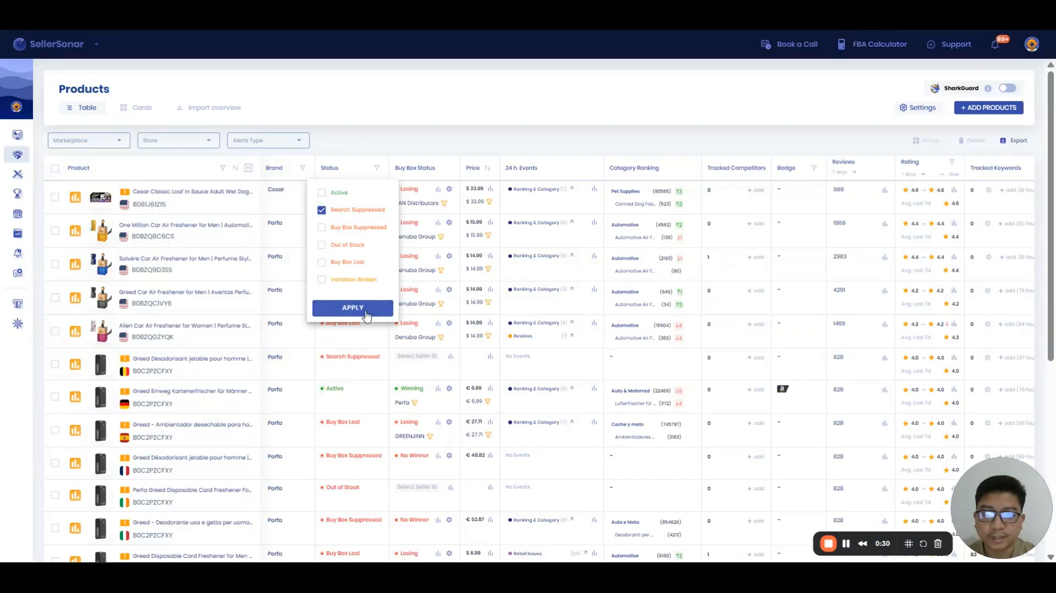
{"action": "left_click", "coordinate": [353, 308]}
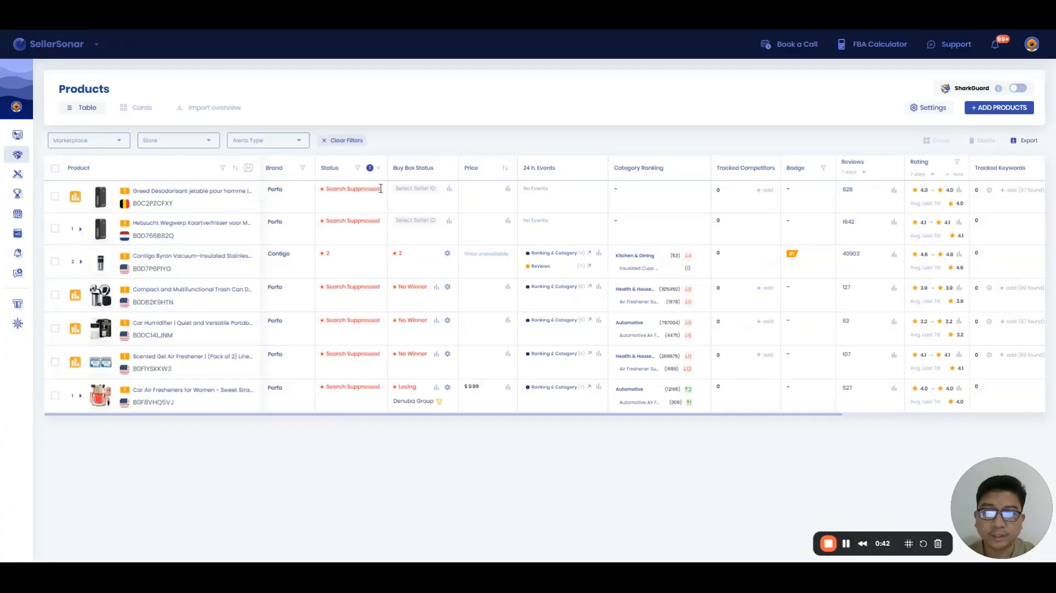
Step: Select all the filtered products and bring up the export file format choices
{"action": "left_click", "coordinate": [55, 168]}
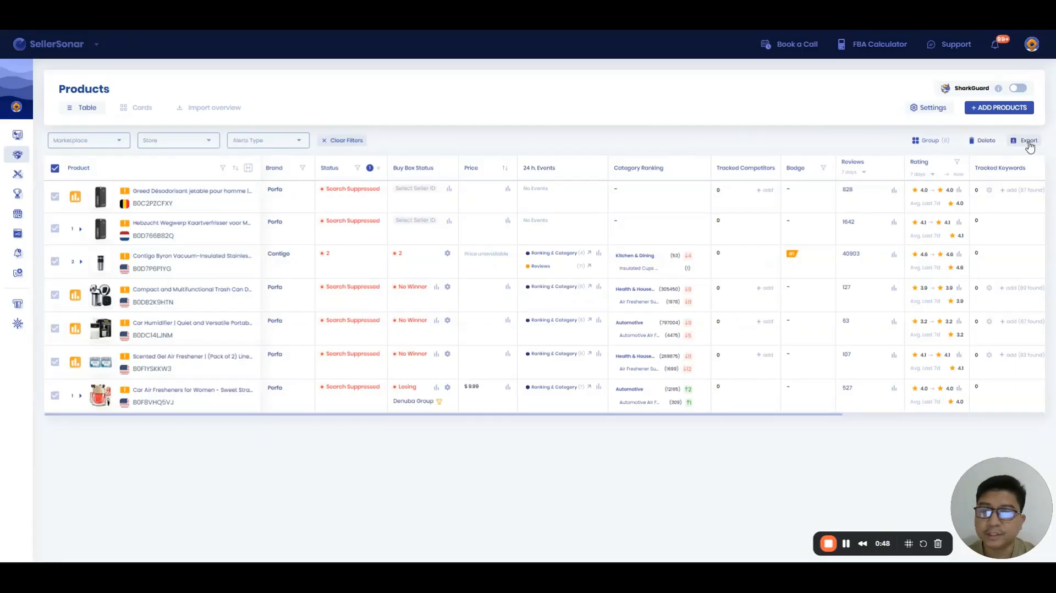
{"action": "left_click", "coordinate": [1029, 146]}
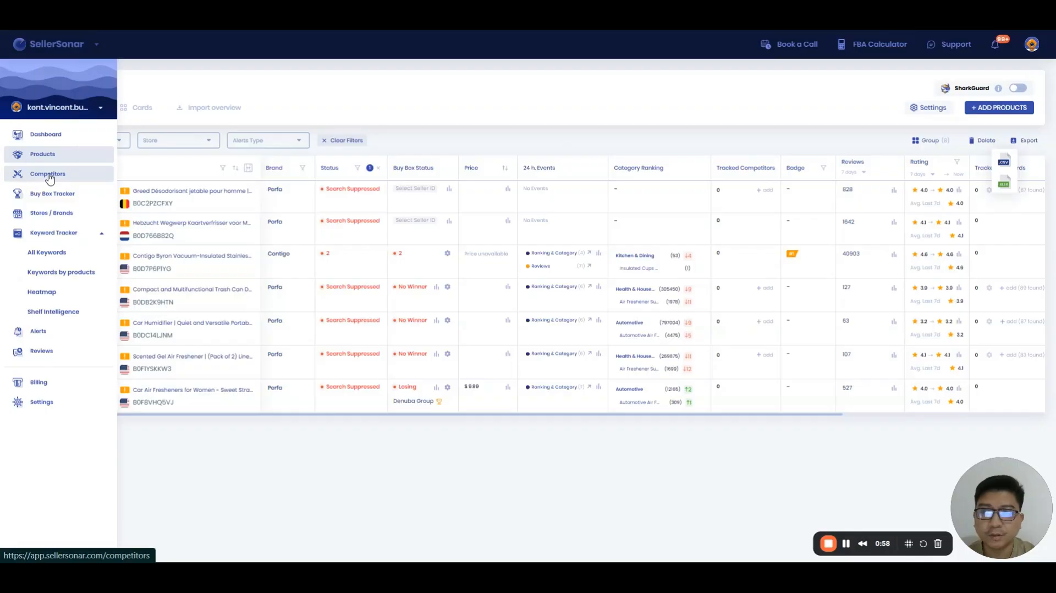
Step: Open the Competitors list and filter it by the Amazon's Choice badge
{"action": "left_click", "coordinate": [49, 176]}
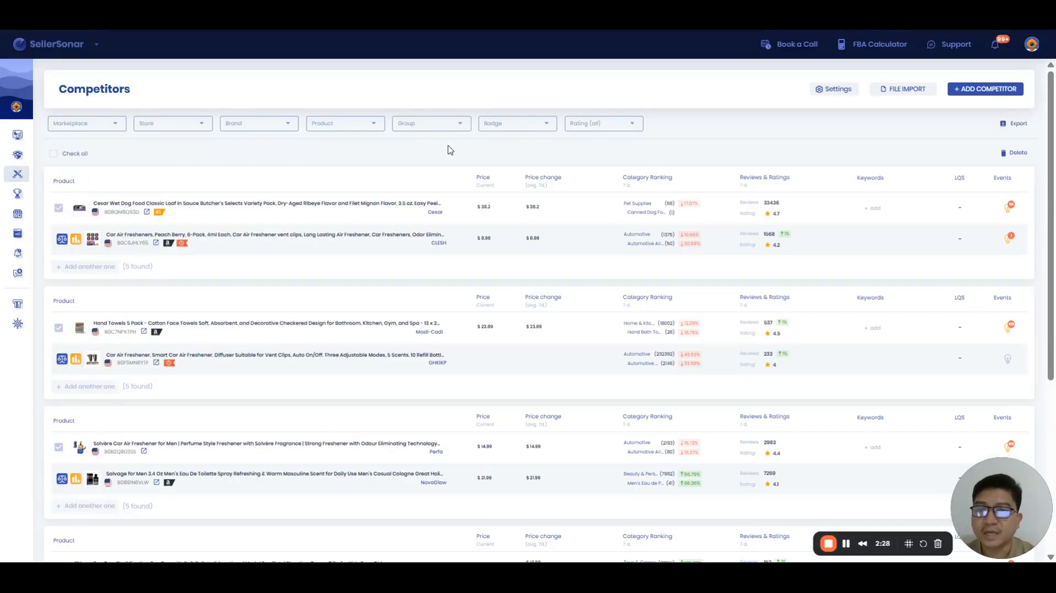
{"action": "left_click", "coordinate": [530, 127]}
{"action": "left_click", "coordinate": [536, 163]}
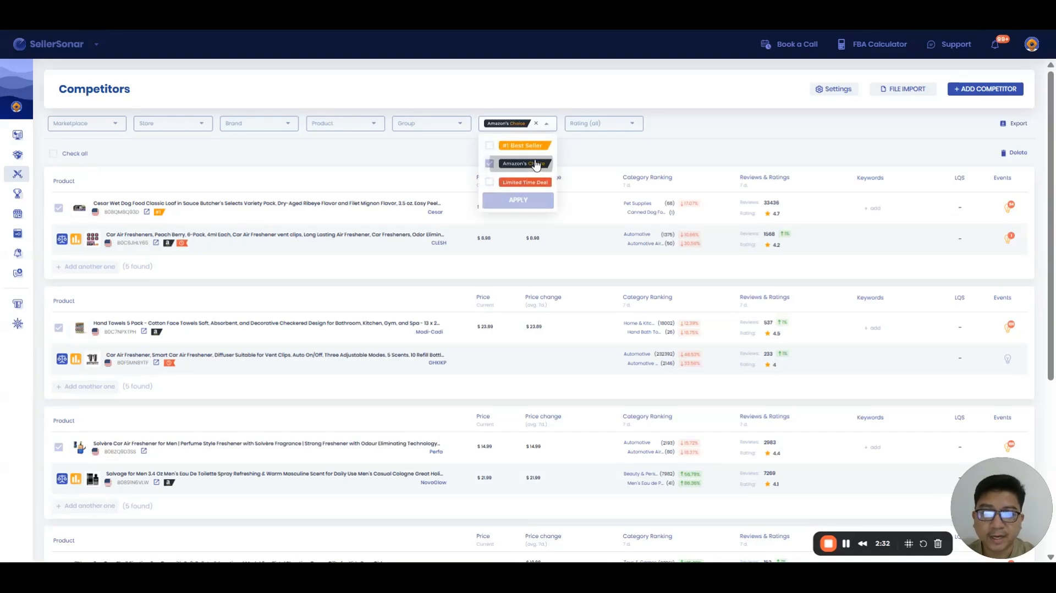
{"action": "left_click", "coordinate": [537, 203]}
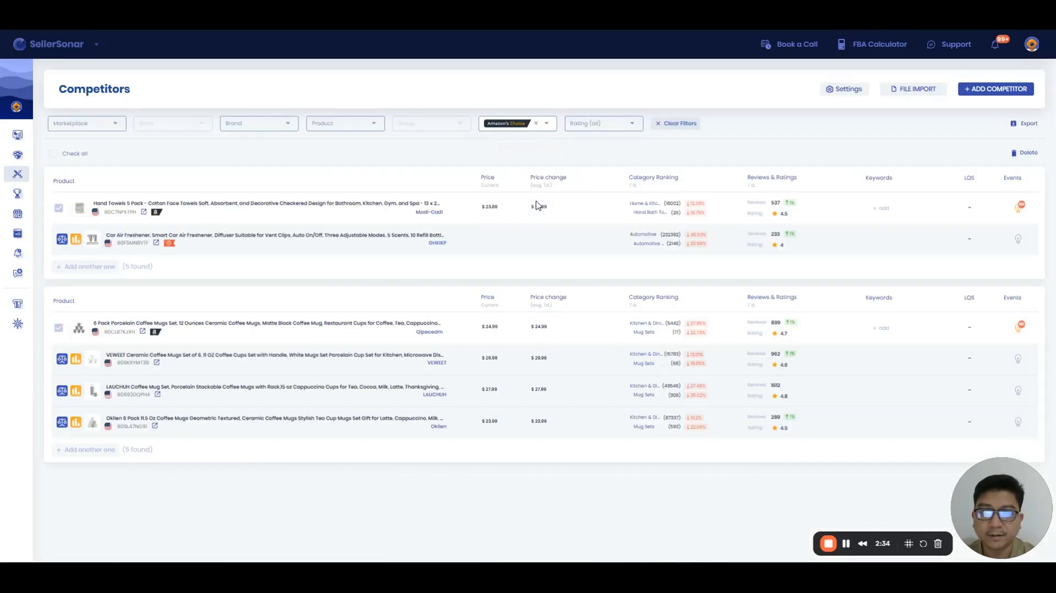
Step: Select all the filtered competitor products and bring up their export file format choices
{"action": "left_click", "coordinate": [54, 154]}
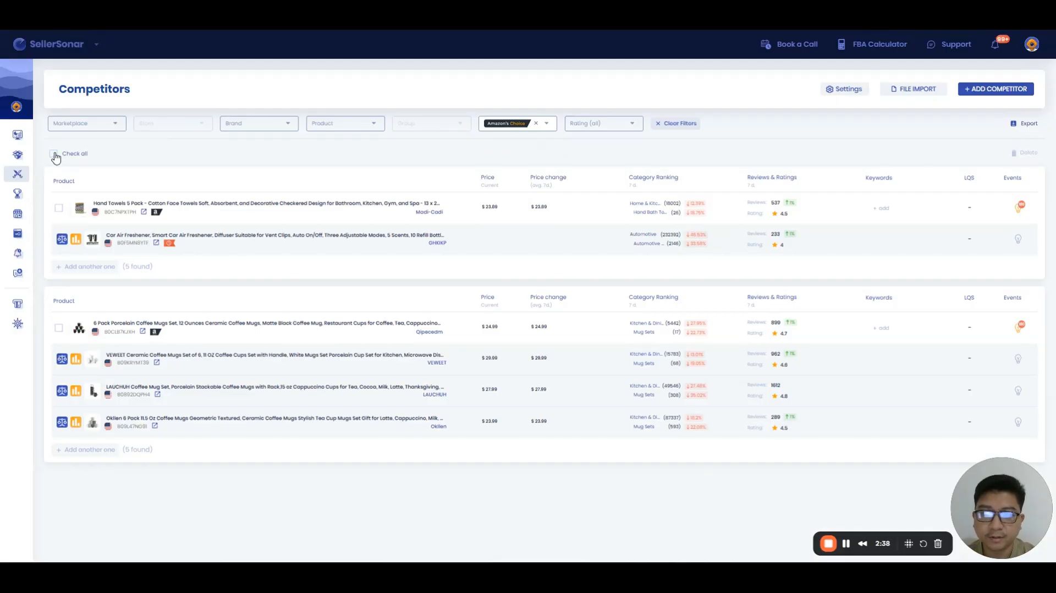
{"action": "left_click", "coordinate": [1026, 129]}
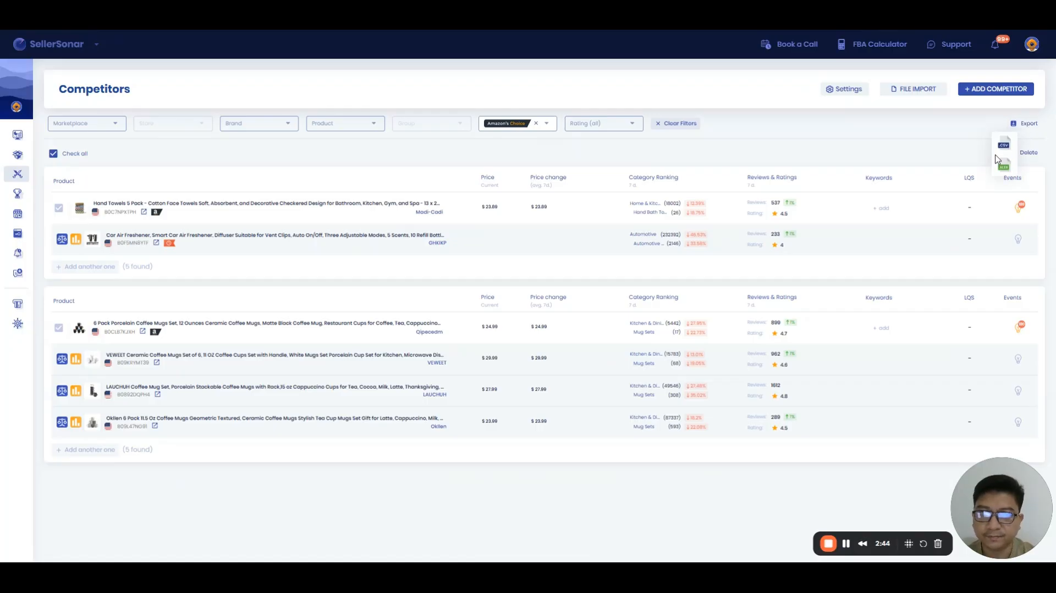
Step: Open the Buy Box Tracker and bring up the export file format choices for its table
{"action": "mouse_move", "coordinate": [16, 215]}
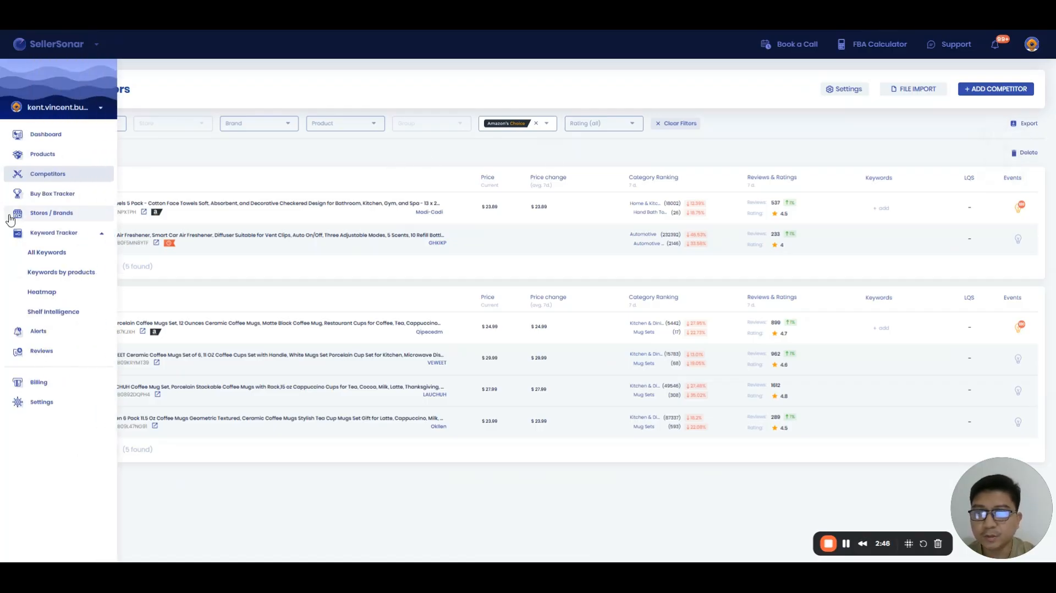
{"action": "left_click", "coordinate": [55, 195]}
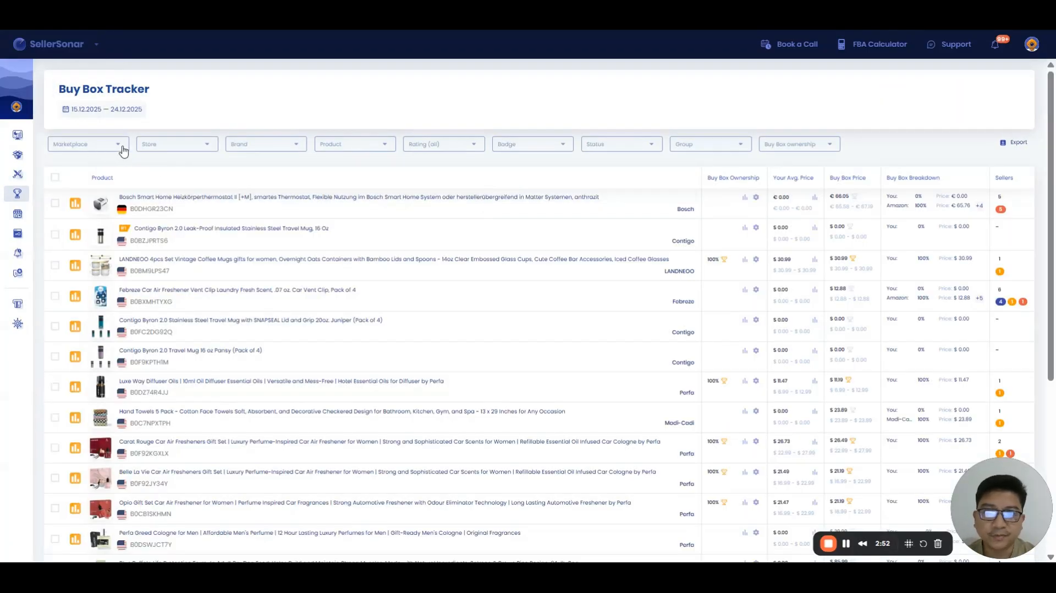
{"action": "left_click", "coordinate": [126, 110]}
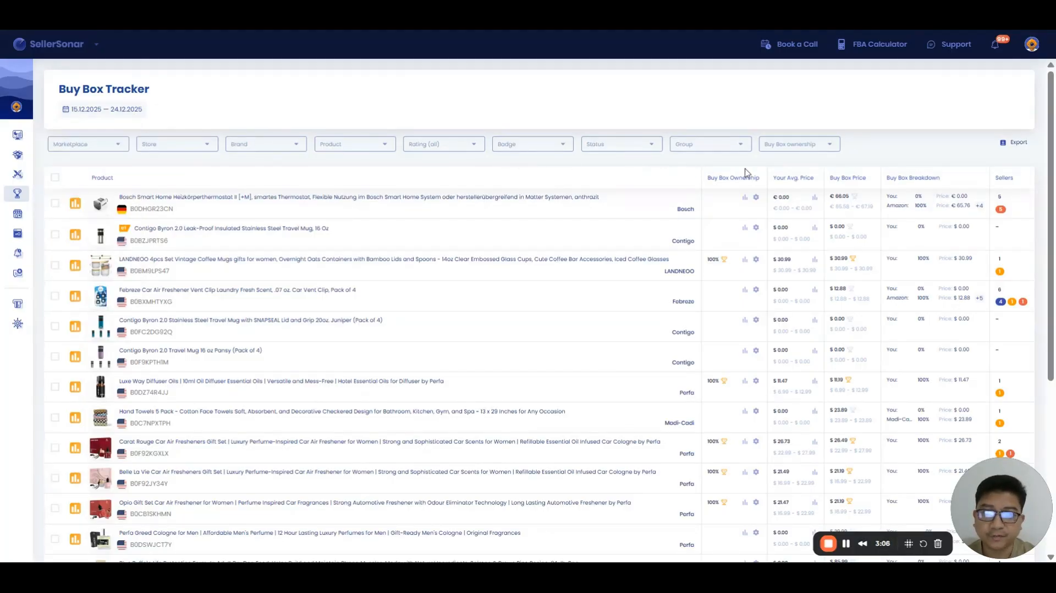
{"action": "left_click", "coordinate": [1019, 144]}
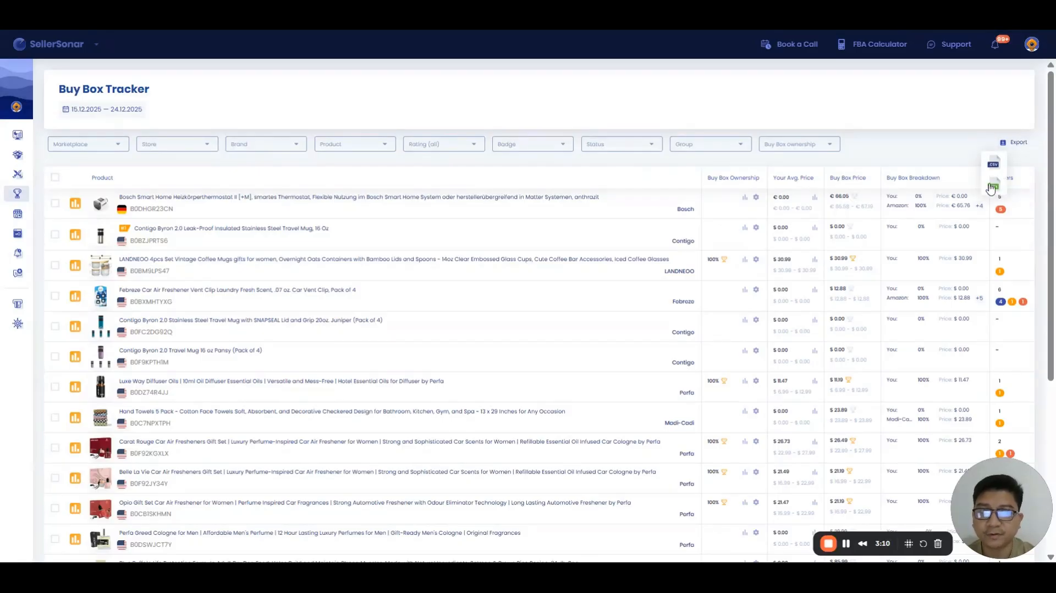
Step: Open the All Keywords list of the Keyword Tracker
{"action": "mouse_move", "coordinate": [2, 204]}
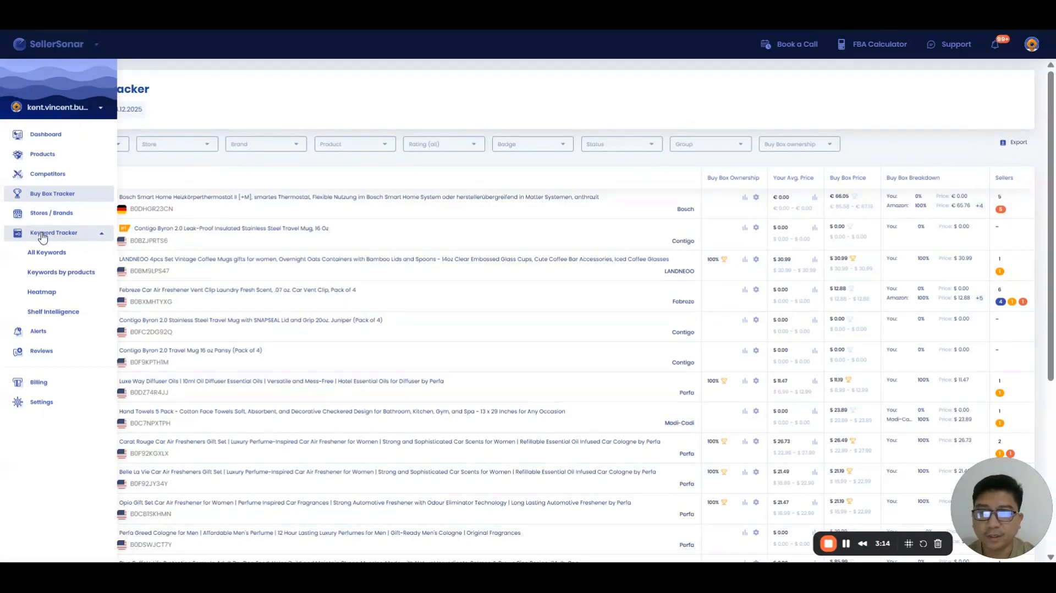
{"action": "left_click", "coordinate": [43, 238]}
{"action": "left_click", "coordinate": [44, 236]}
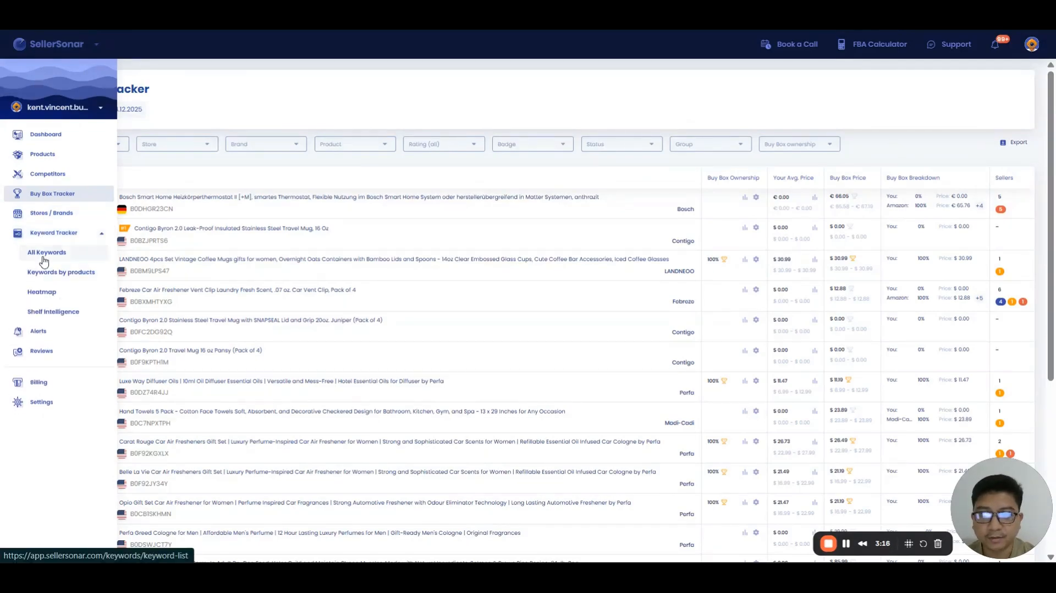
{"action": "left_click", "coordinate": [52, 256]}
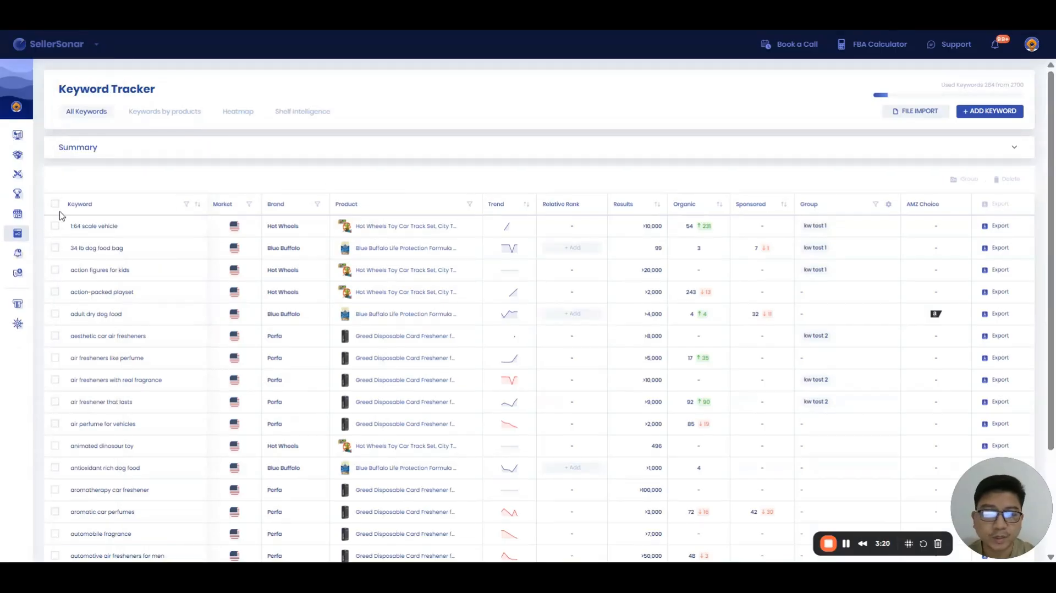
Step: Try selecting all keywords, and the "1:64 scale vehicle" keyword alone, for a bulk export
{"action": "left_click", "coordinate": [56, 204]}
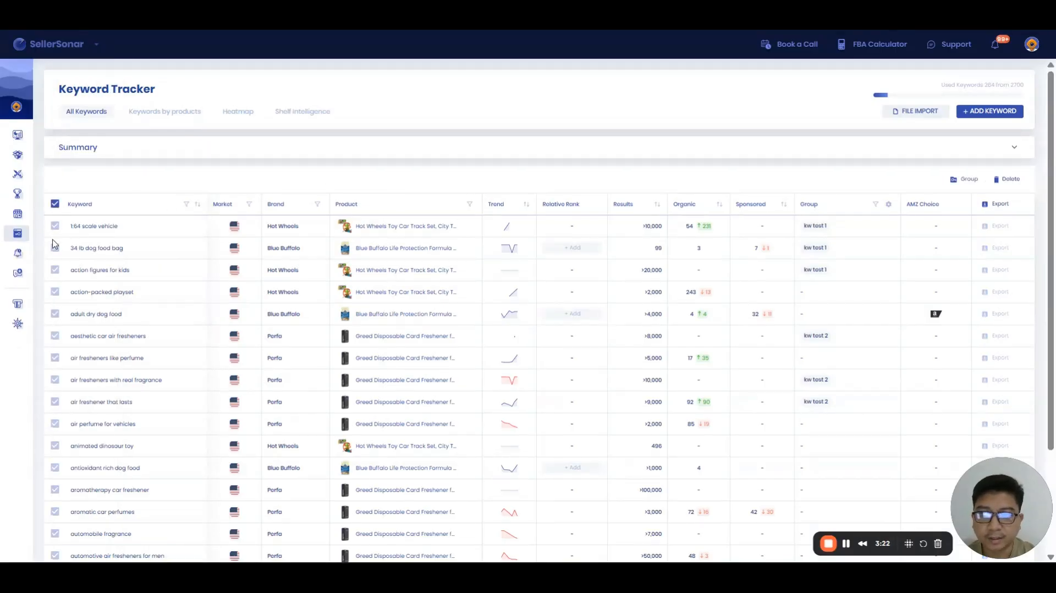
{"action": "left_click", "coordinate": [55, 206]}
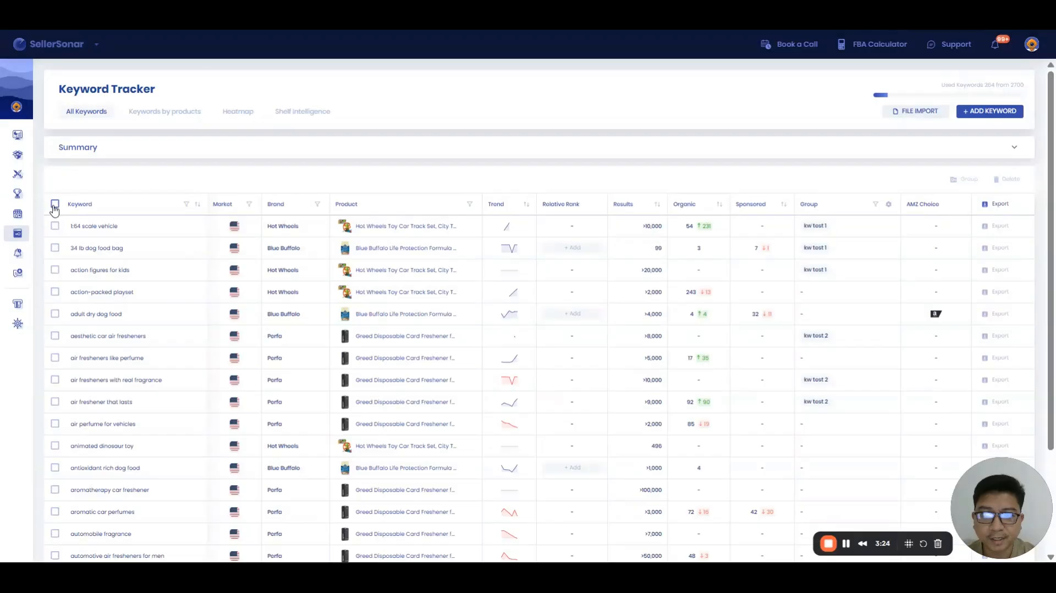
{"action": "left_click", "coordinate": [55, 226]}
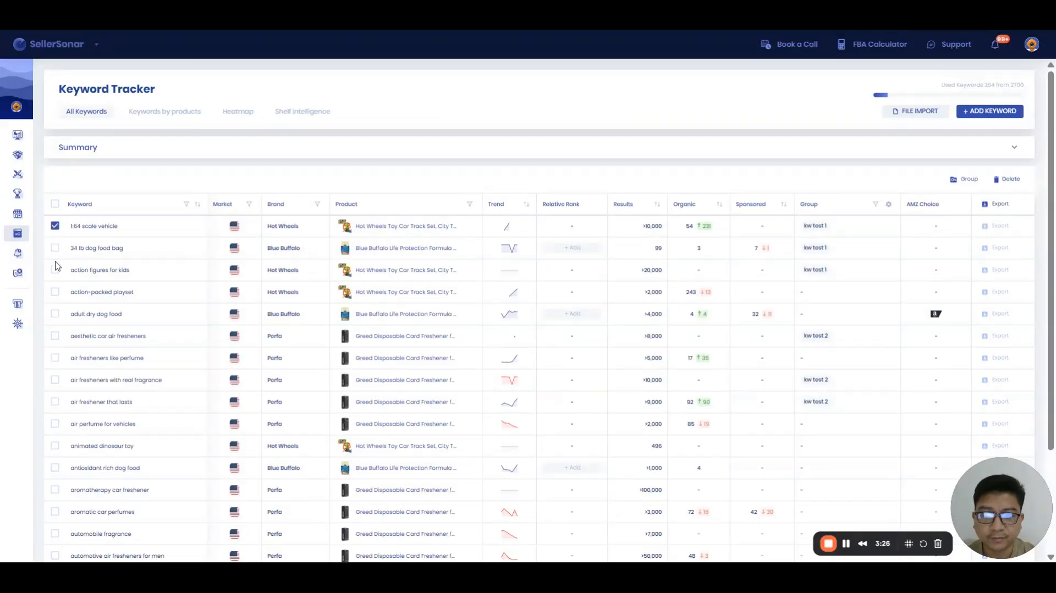
{"action": "left_click", "coordinate": [55, 226]}
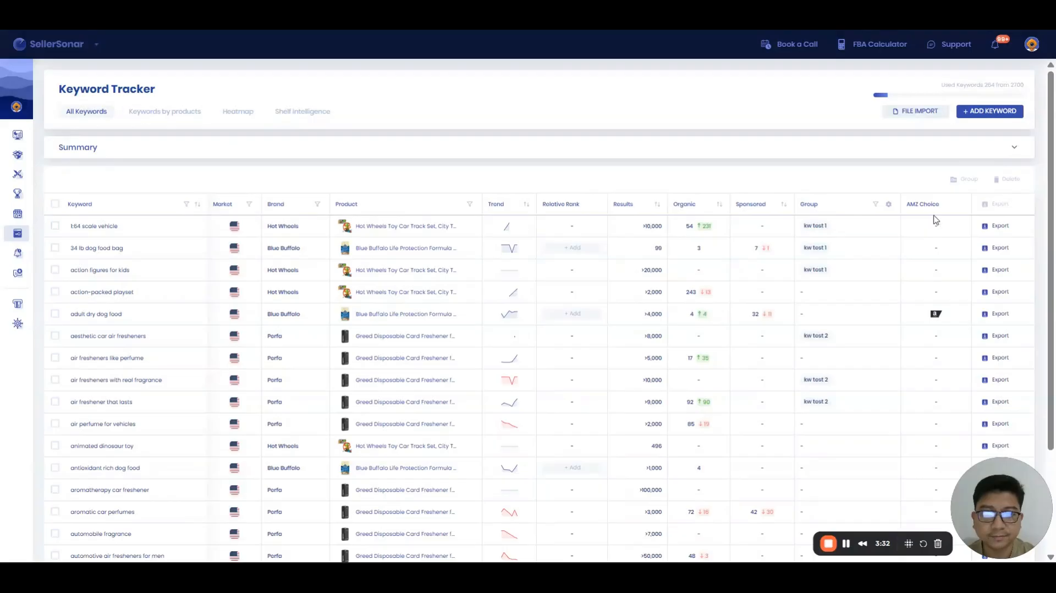
Step: Open the Keywords by products view and toggle the selection of all its products on and off
{"action": "left_click", "coordinate": [163, 114]}
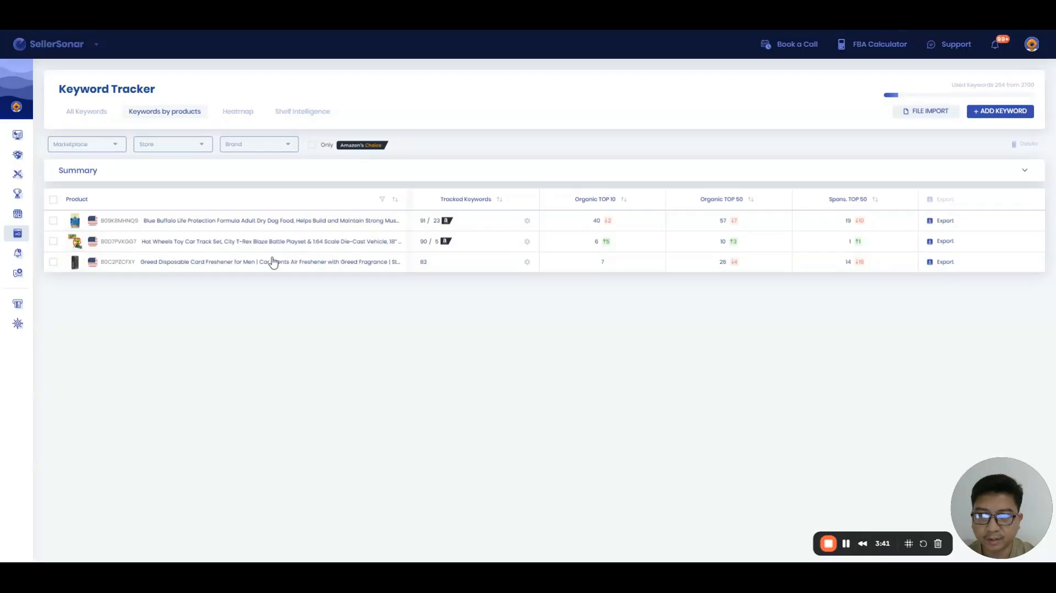
{"action": "mouse_move", "coordinate": [4, 198]}
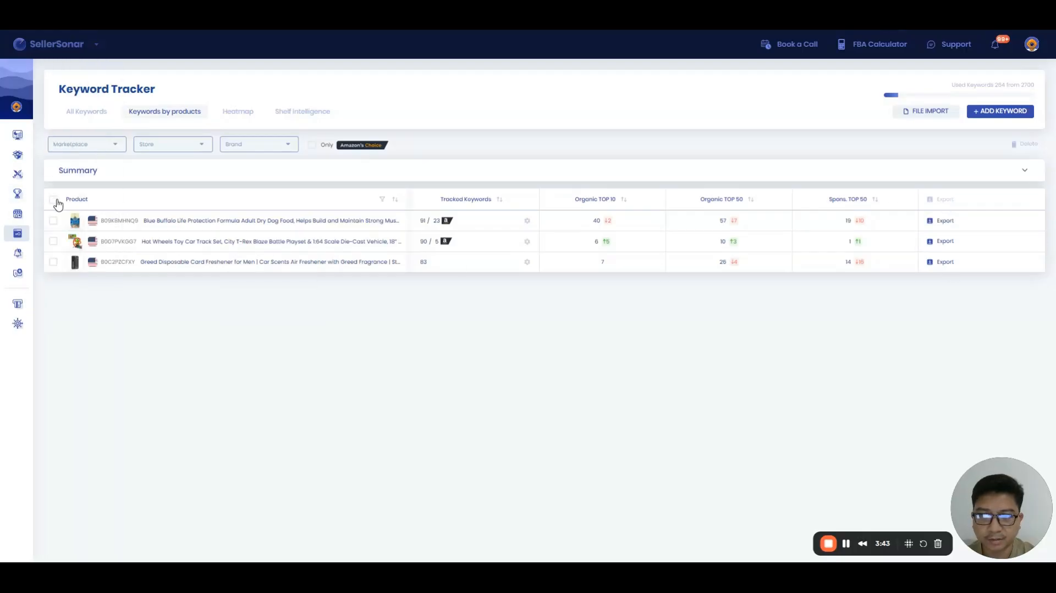
{"action": "left_click", "coordinate": [55, 201]}
{"action": "left_click", "coordinate": [54, 200]}
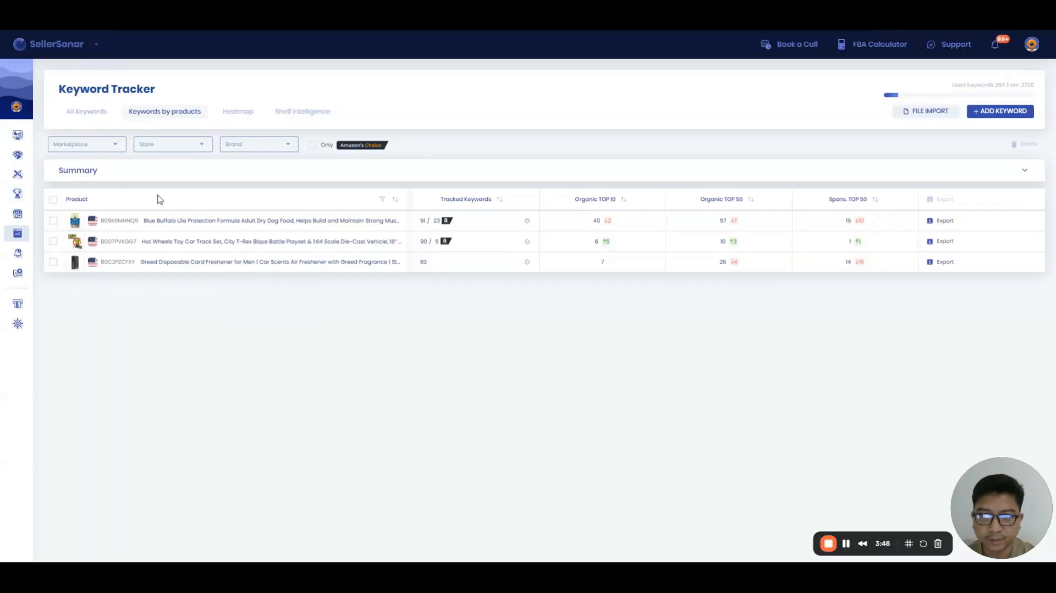
Step: In the keyword Heatmap, select "1:64 scale vehicle" and "34 lb dog food bag" and bring up the export choices
{"action": "left_click", "coordinate": [232, 113]}
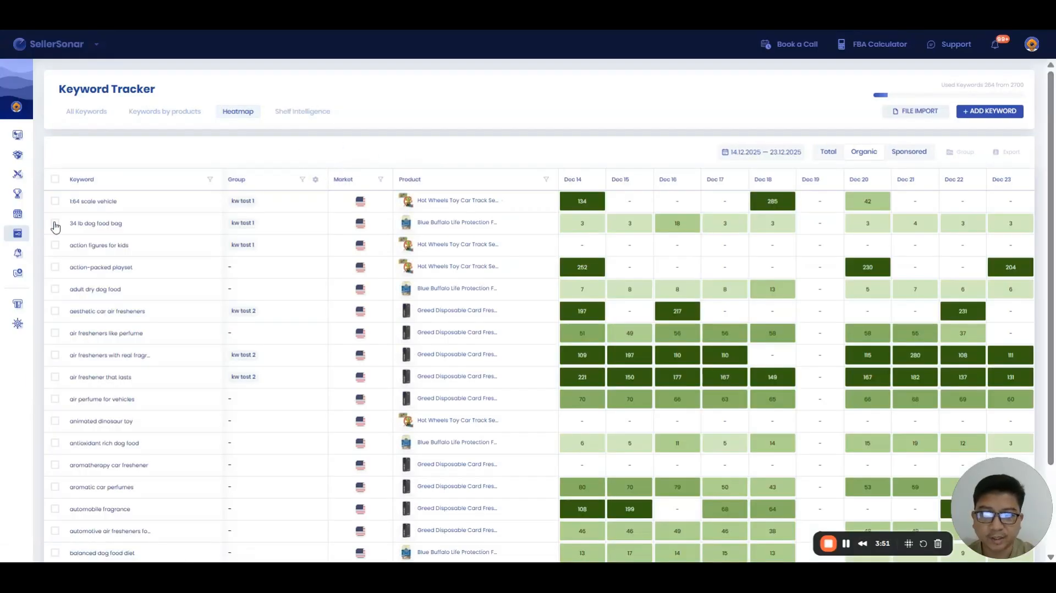
{"action": "left_click", "coordinate": [55, 201]}
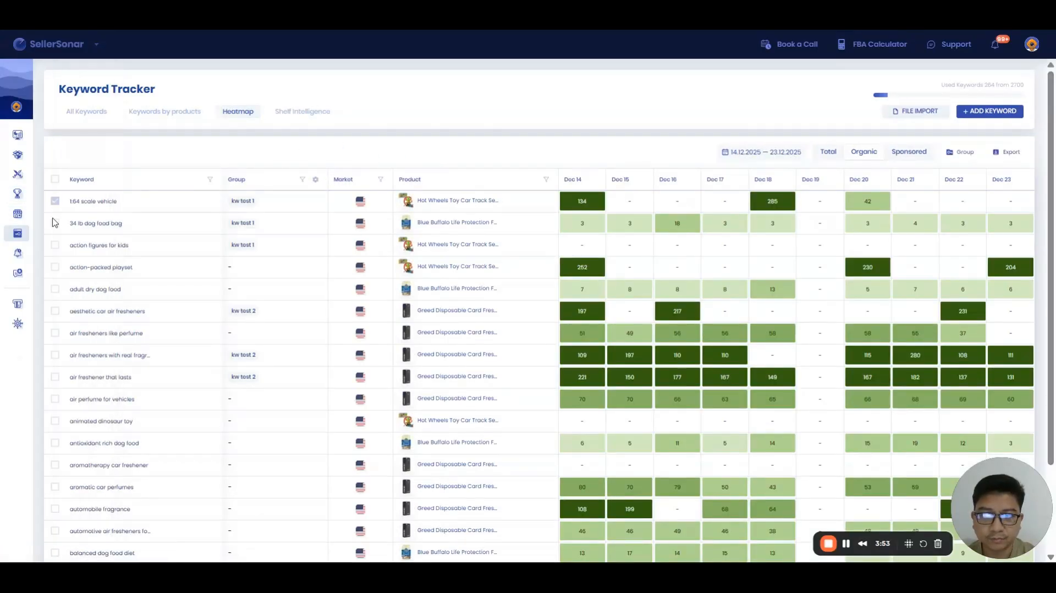
{"action": "left_click", "coordinate": [55, 223]}
{"action": "left_click", "coordinate": [55, 244]}
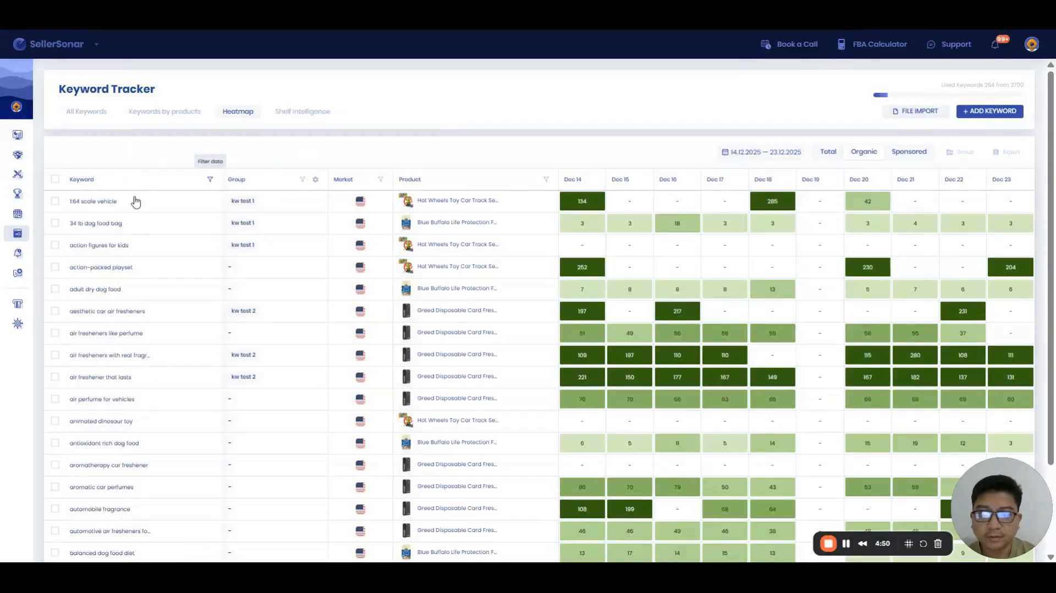
{"action": "left_click", "coordinate": [55, 200]}
{"action": "left_click", "coordinate": [55, 222]}
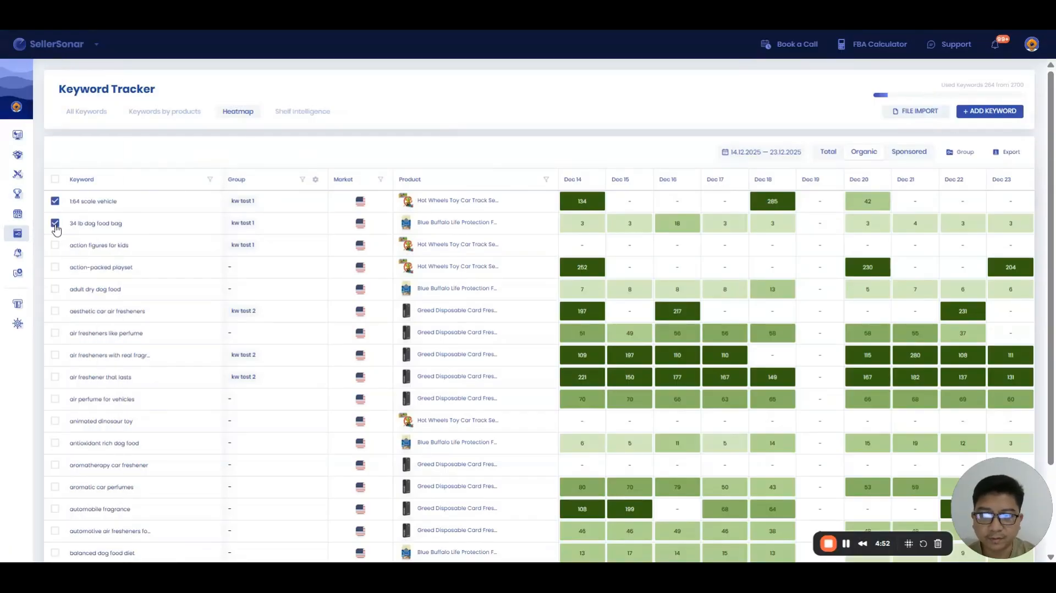
{"action": "left_click", "coordinate": [1008, 150]}
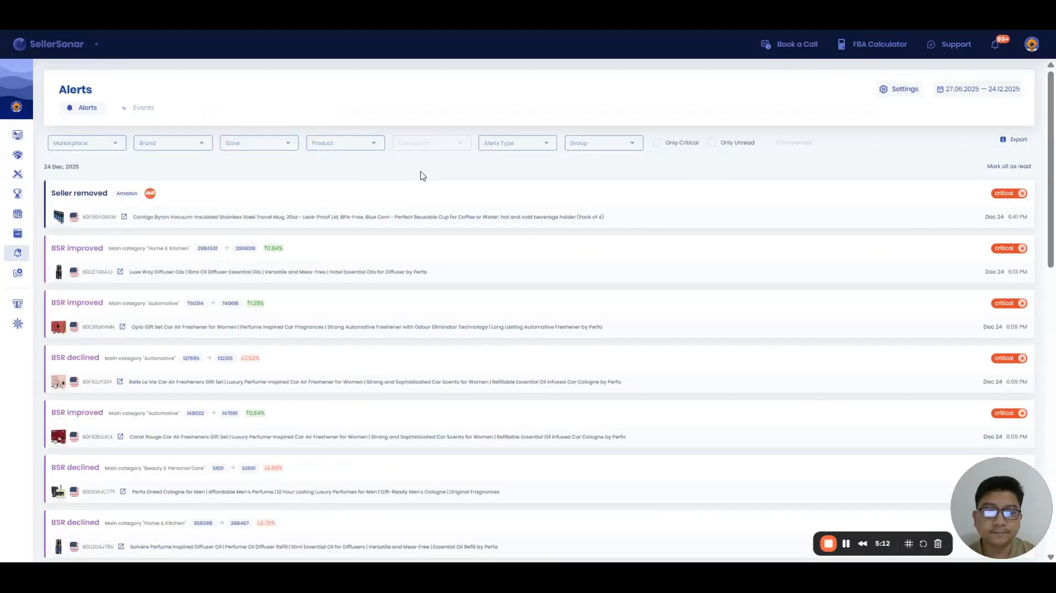
Step: Open the Alerts page and bring up the export choices for the alert list
{"action": "mouse_move", "coordinate": [17, 253]}
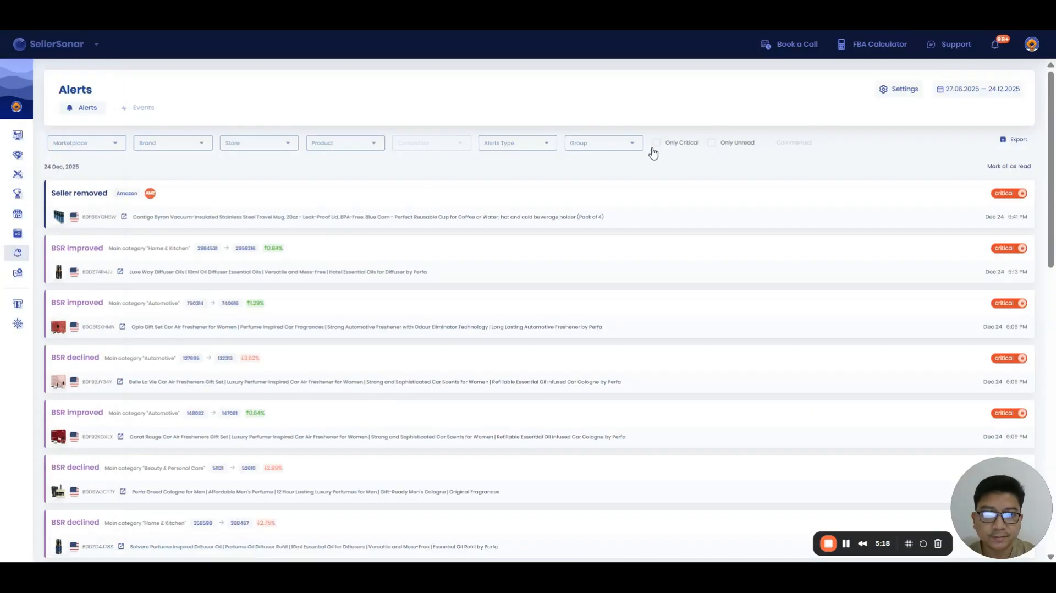
{"action": "left_click", "coordinate": [1018, 144]}
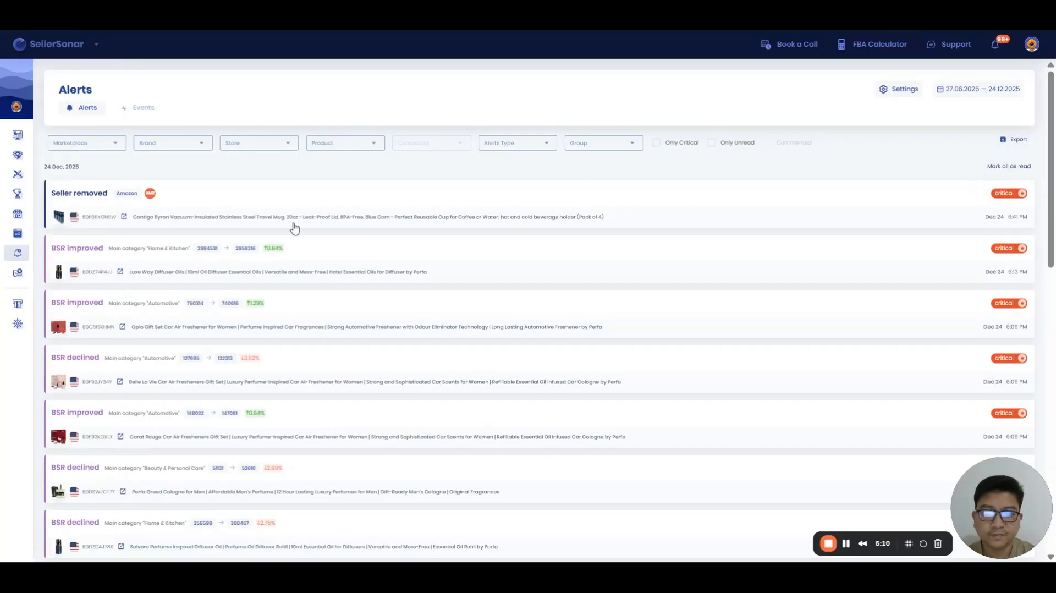
Step: View the Reviews page with its filters and export option, and proceed to the alert Settings page
{"action": "mouse_move", "coordinate": [52, 336]}
{"action": "left_click", "coordinate": [41, 355]}
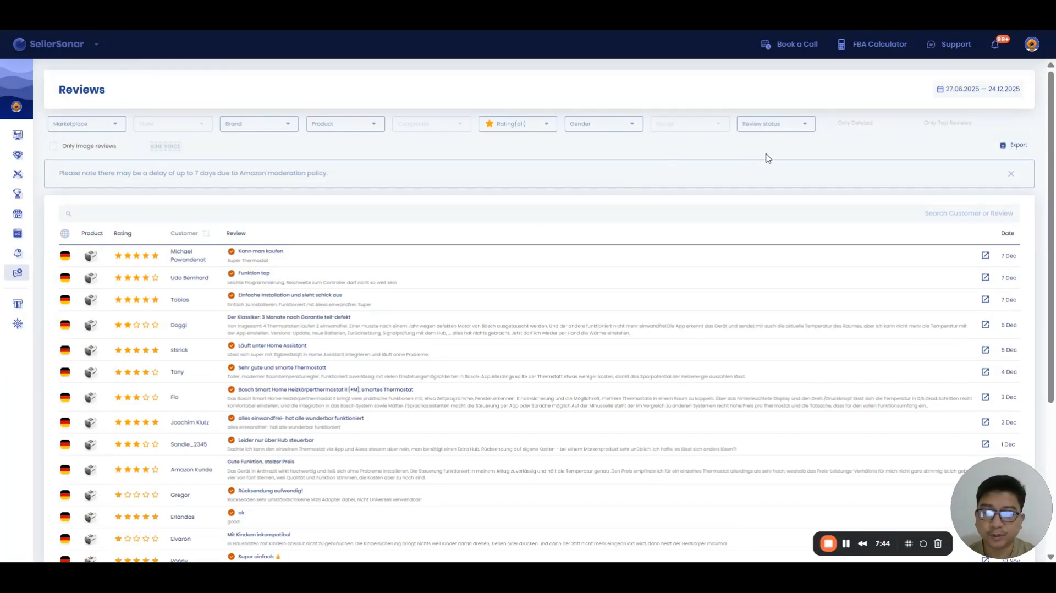
{"action": "mouse_move", "coordinate": [32, 350]}
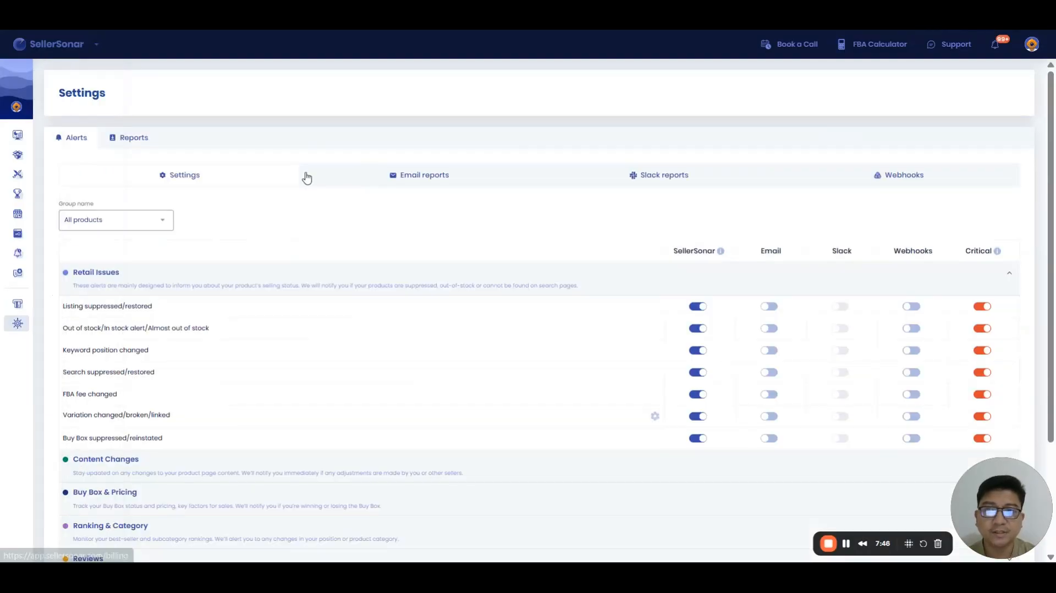
Step: Open the Reports section of Settings and view the whole list of generated report files
{"action": "left_click", "coordinate": [131, 141]}
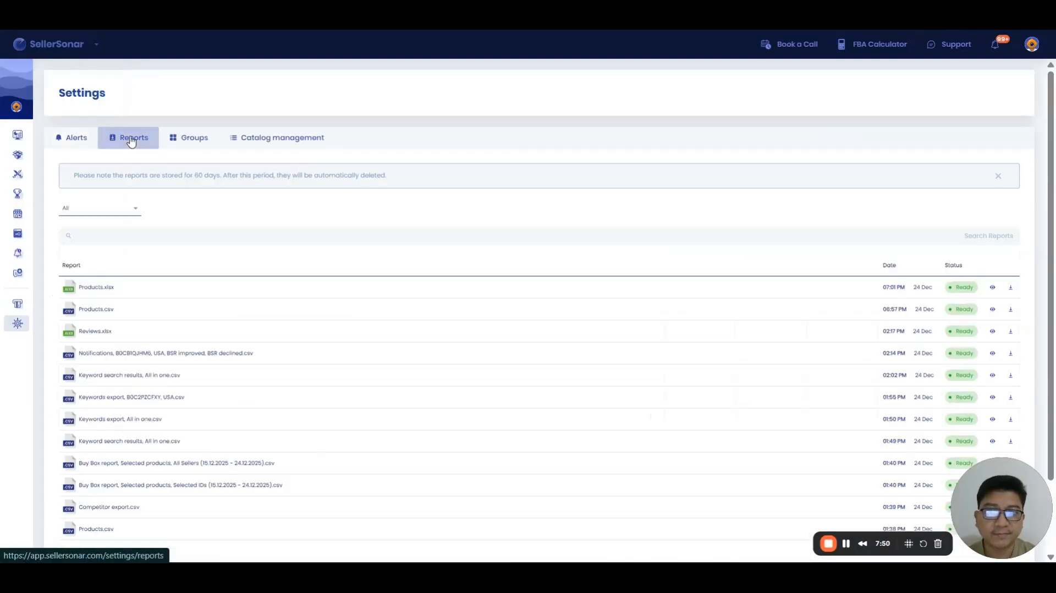
{"action": "scroll", "coordinate": [308, 221], "scroll_direction": "down", "scroll_amount": 3}
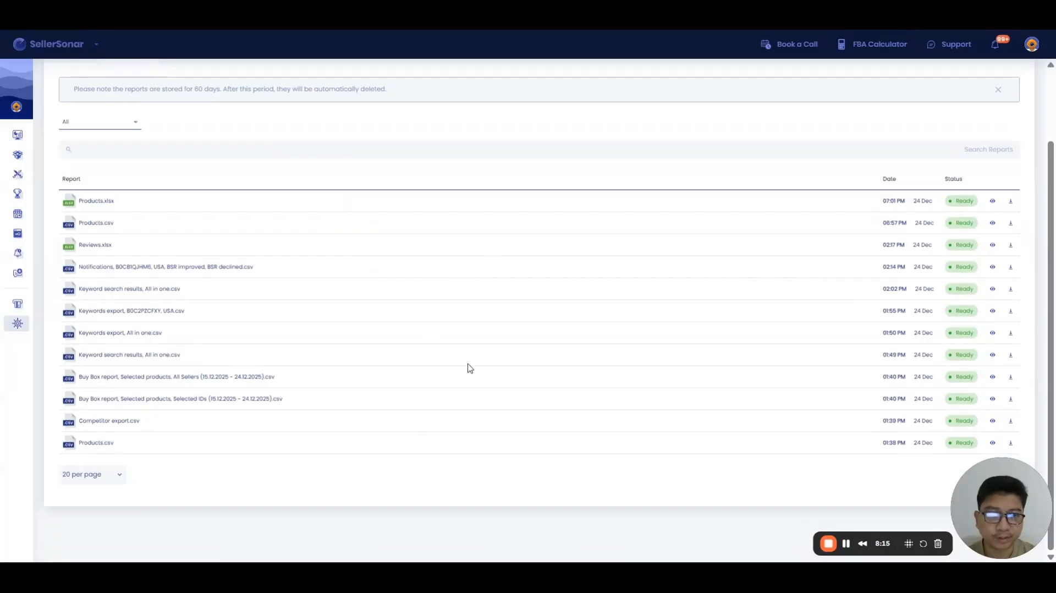
{"action": "mouse_move", "coordinate": [34, 146]}
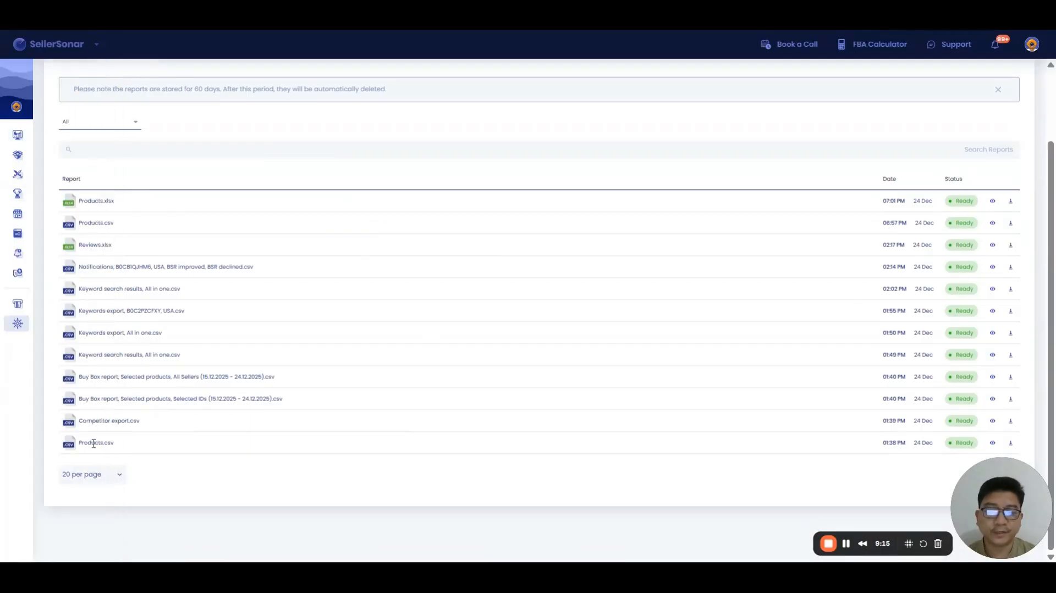
Step: Highlight the file name, the date and the status of the oldest Products.csv report, and clear the highlighting
{"action": "double_click", "coordinate": [93, 440]}
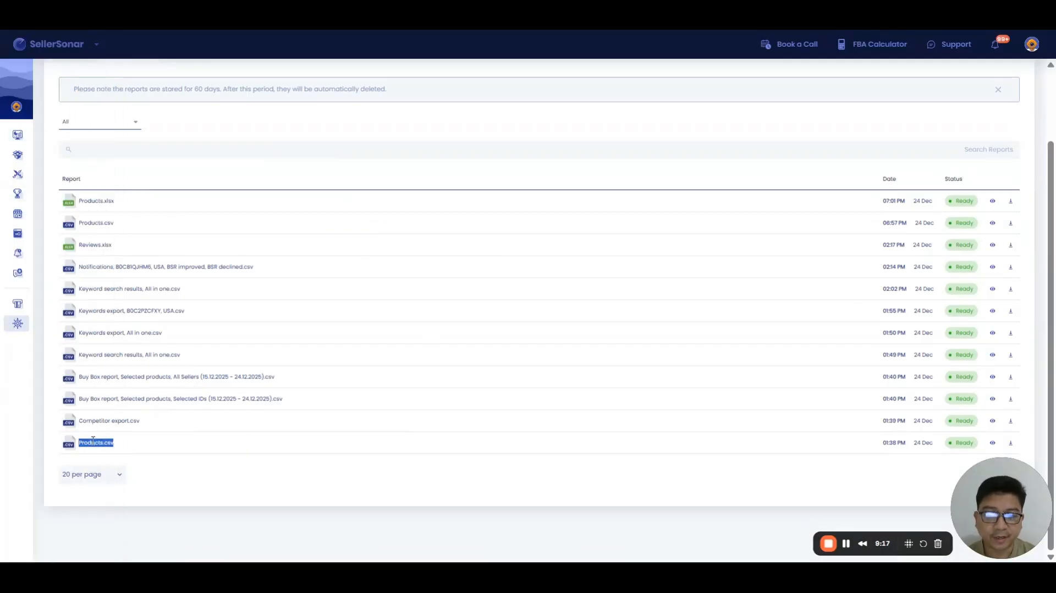
{"action": "left_click", "coordinate": [128, 449]}
{"action": "mouse_move", "coordinate": [41, 171]}
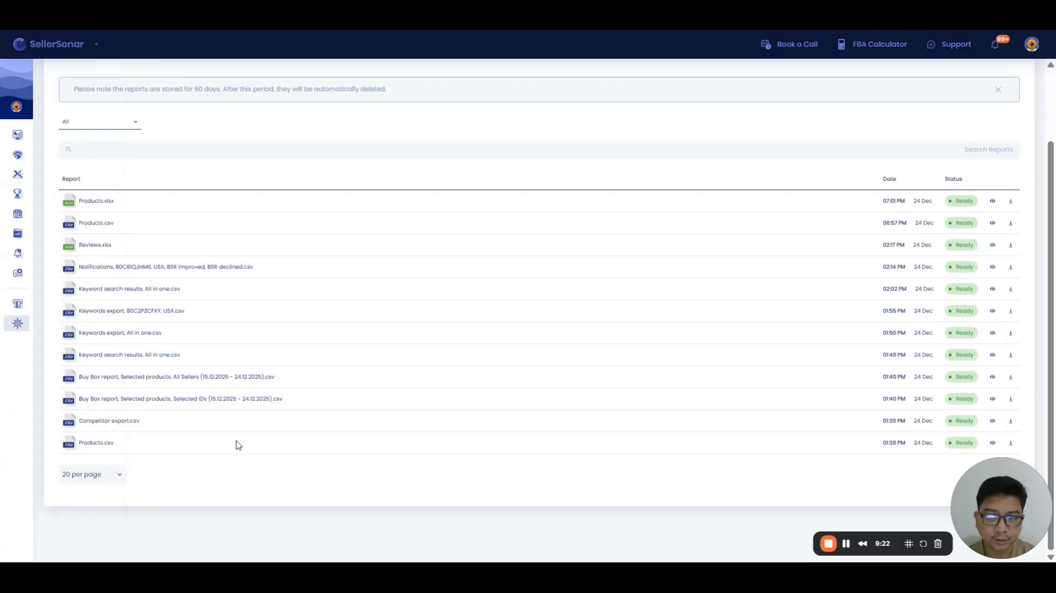
{"action": "left_click_drag", "start_coordinate": [882, 446], "coordinate": [937, 444]}
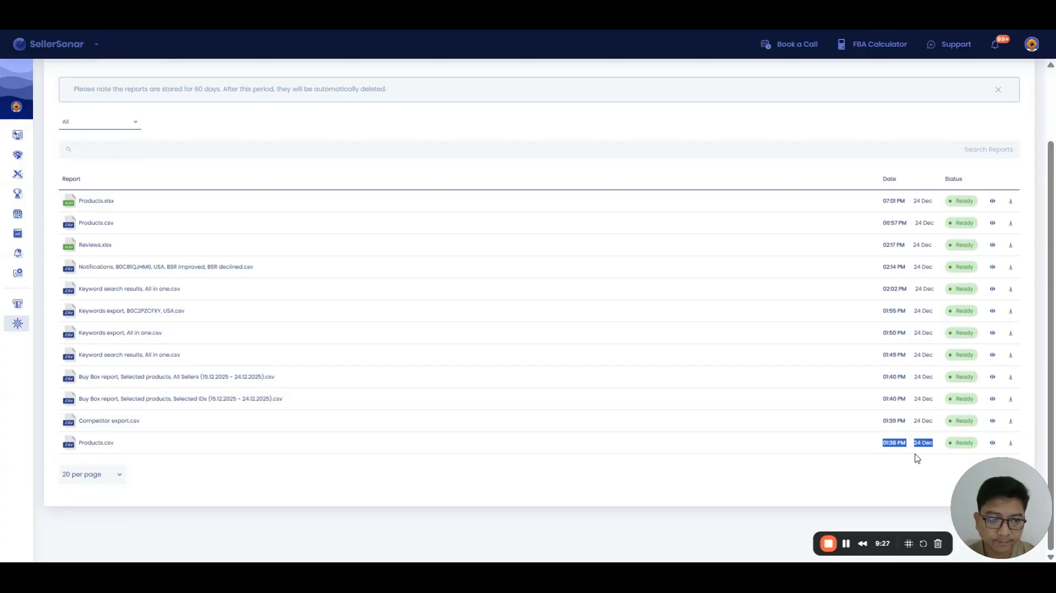
{"action": "double_click", "coordinate": [965, 443]}
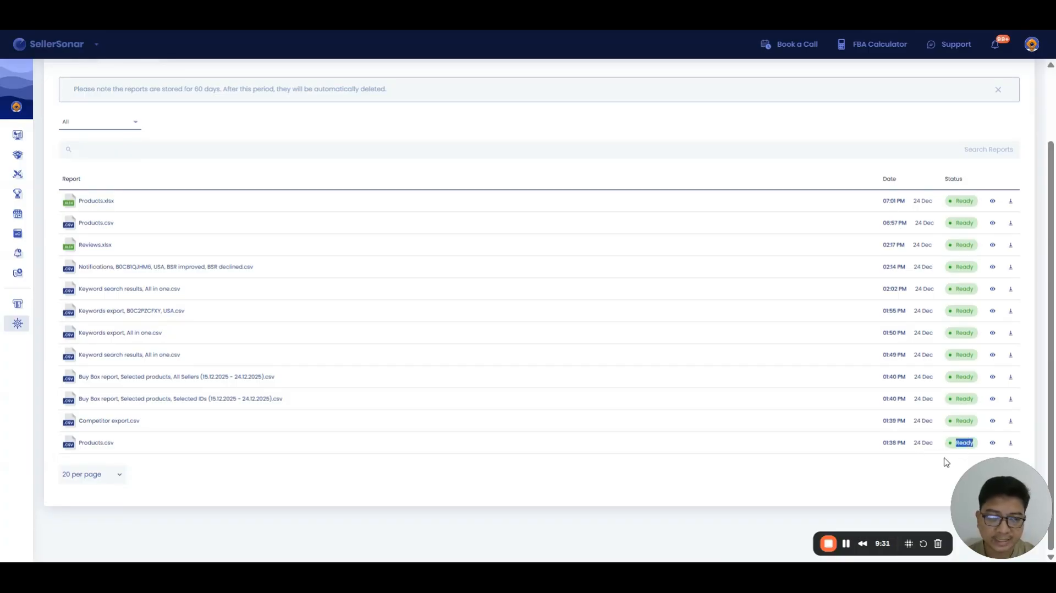
{"action": "left_click", "coordinate": [944, 461]}
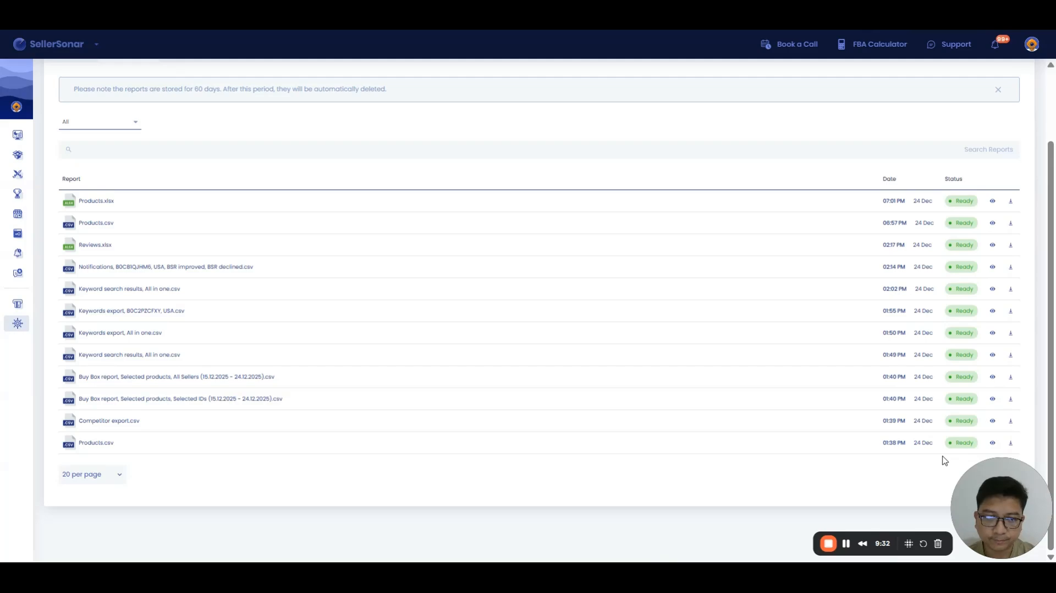
Step: Preview the oldest Products.csv report, look through all its product rows, and close the preview
{"action": "left_click", "coordinate": [993, 443]}
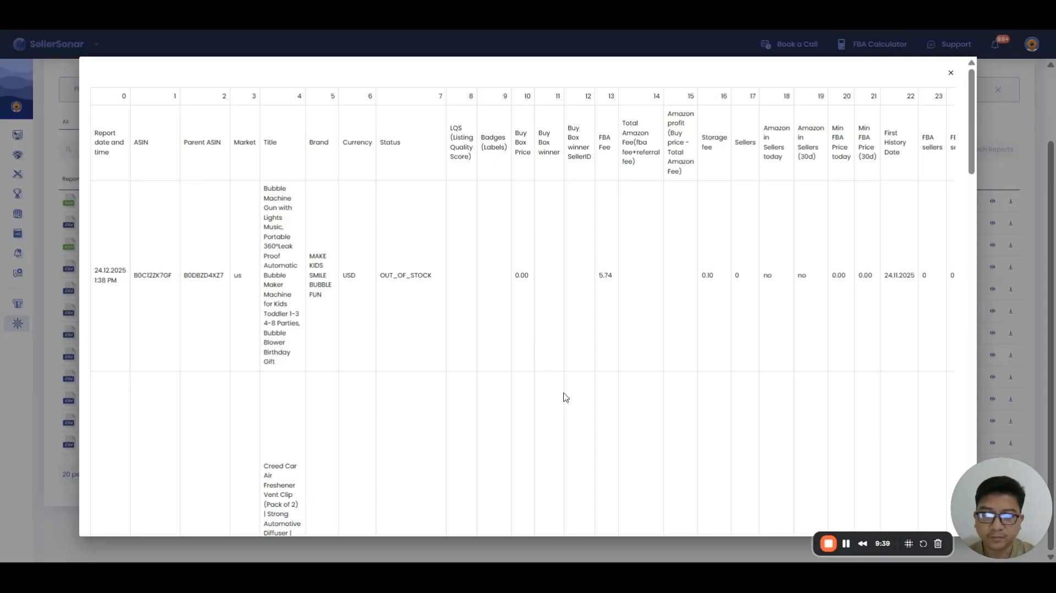
{"action": "scroll", "coordinate": [566, 397], "scroll_direction": "down", "scroll_amount": 6}
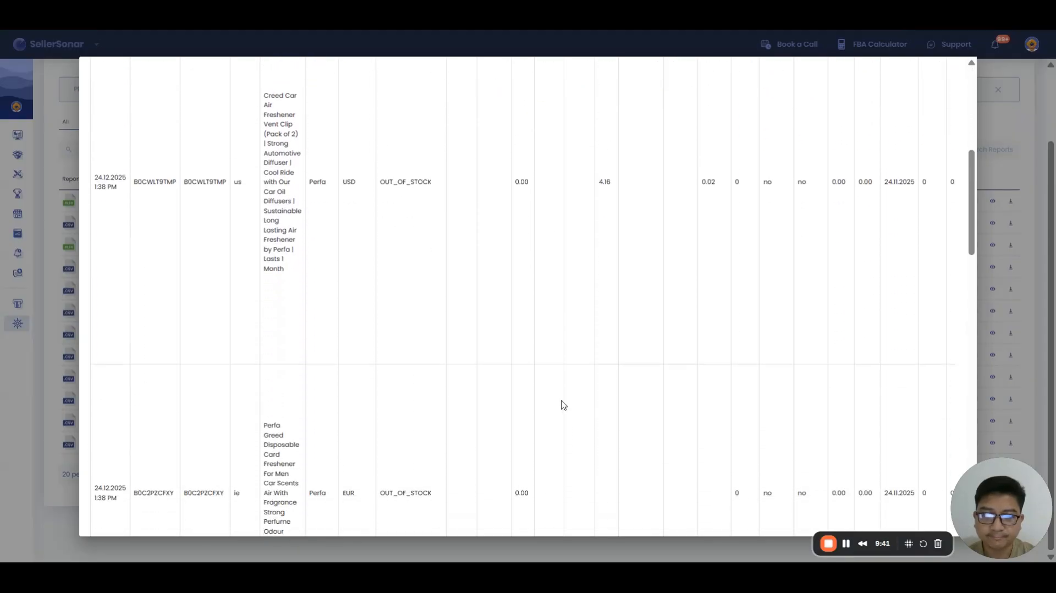
{"action": "scroll", "coordinate": [563, 405], "scroll_direction": "down", "scroll_amount": 13}
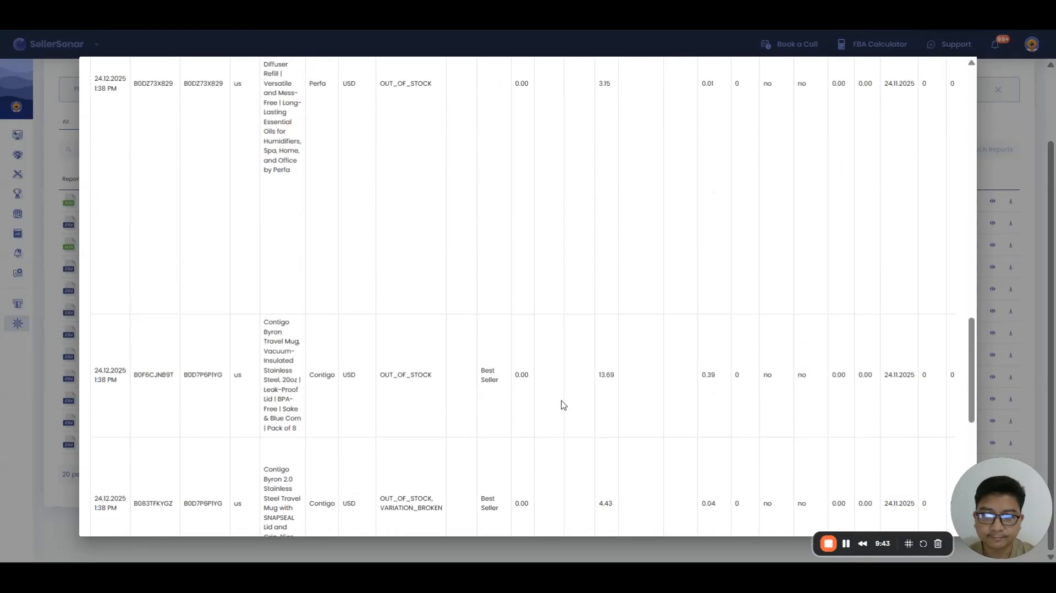
{"action": "scroll", "coordinate": [563, 405], "scroll_direction": "down", "scroll_amount": 10}
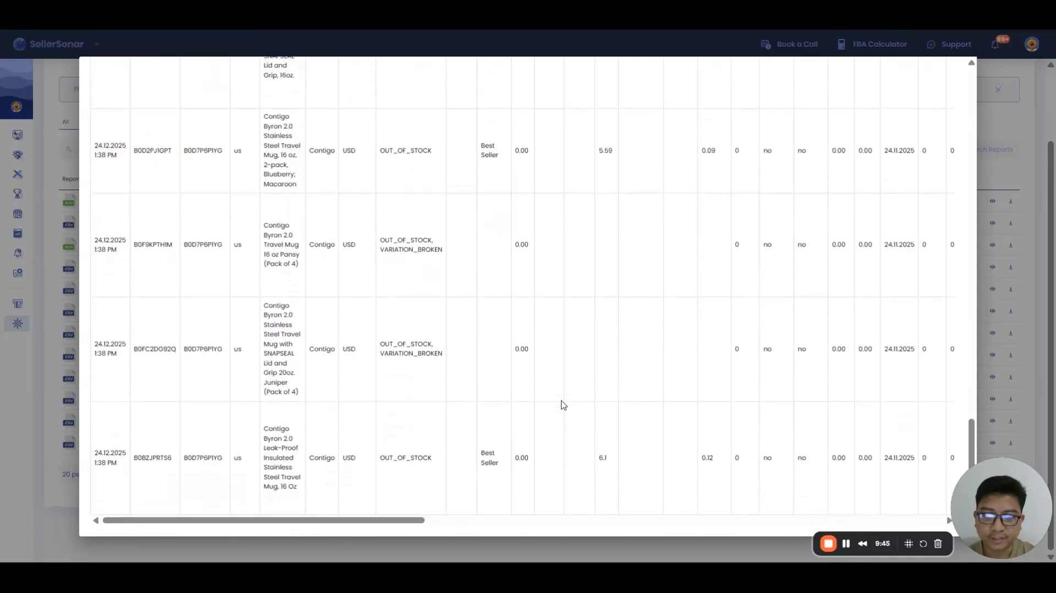
{"action": "left_click", "coordinate": [1015, 178]}
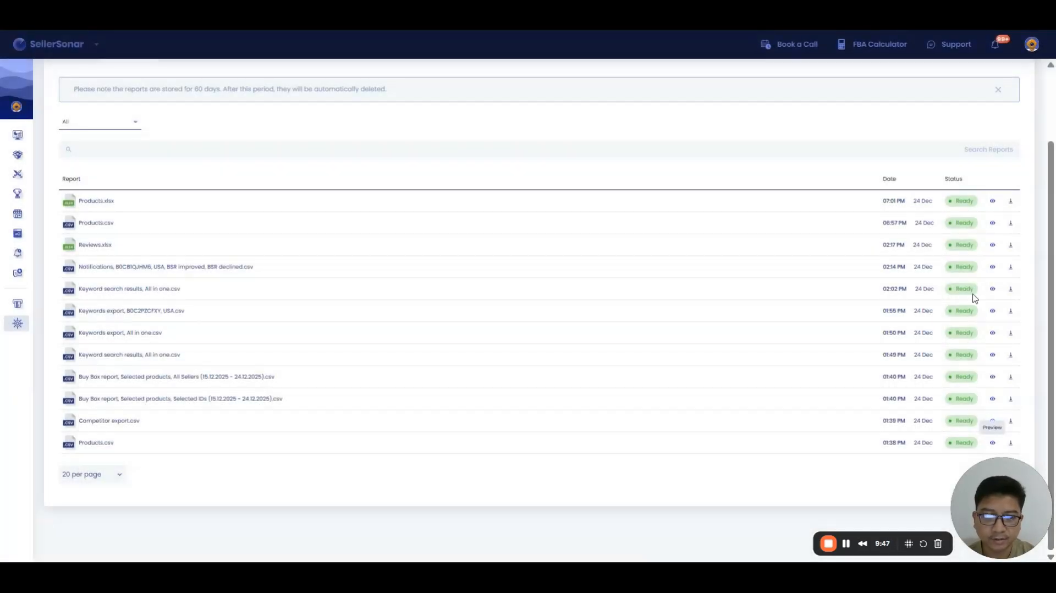
Step: Download the oldest Products.csv report, open the downloaded file in Excel, and look through its rows
{"action": "left_click", "coordinate": [1011, 444]}
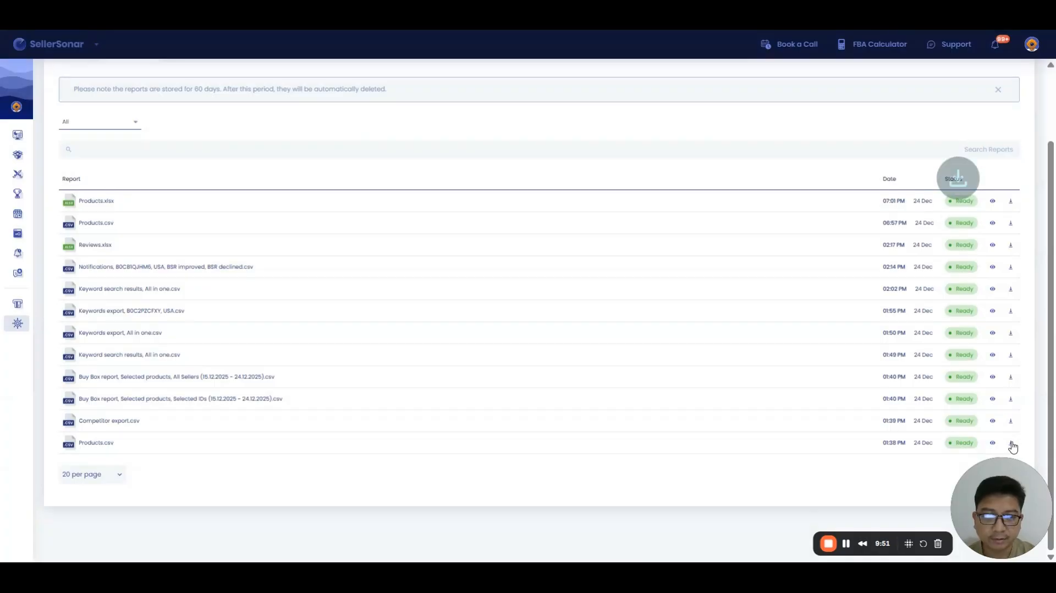
{"action": "mouse_move", "coordinate": [843, 61]}
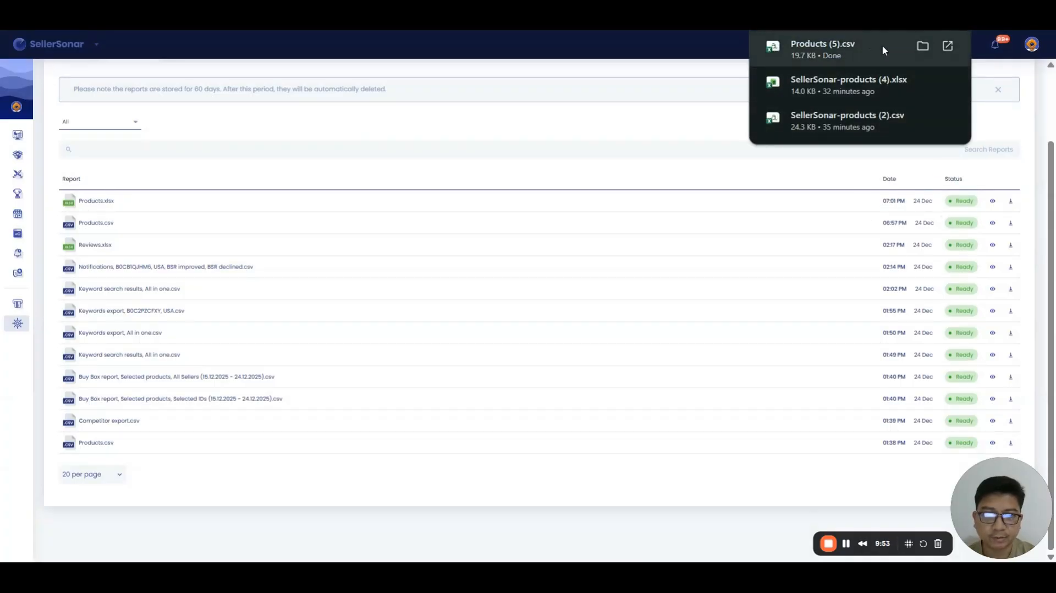
{"action": "left_click", "coordinate": [829, 48]}
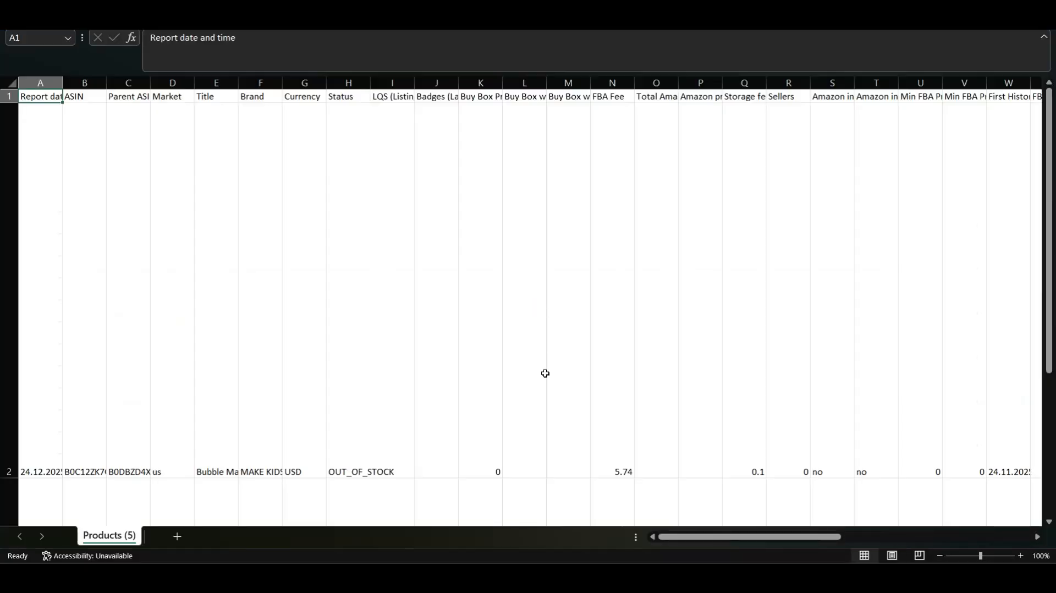
{"action": "scroll", "coordinate": [545, 373], "scroll_direction": "down", "scroll_amount": 10}
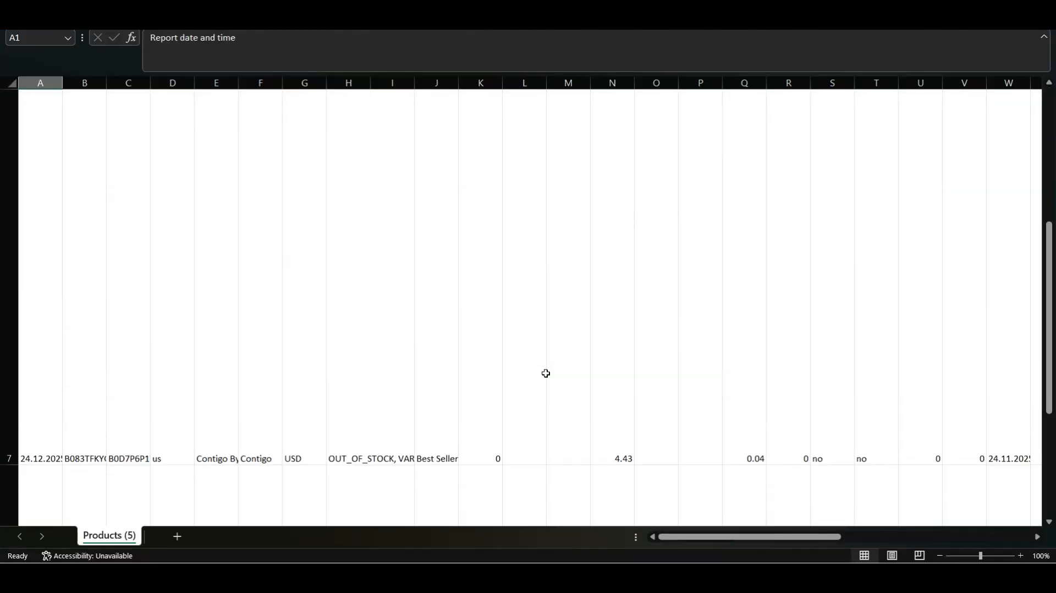
{"action": "scroll", "coordinate": [545, 374], "scroll_direction": "up", "scroll_amount": 5}
{"action": "scroll", "coordinate": [545, 374], "scroll_direction": "down", "scroll_amount": 5}
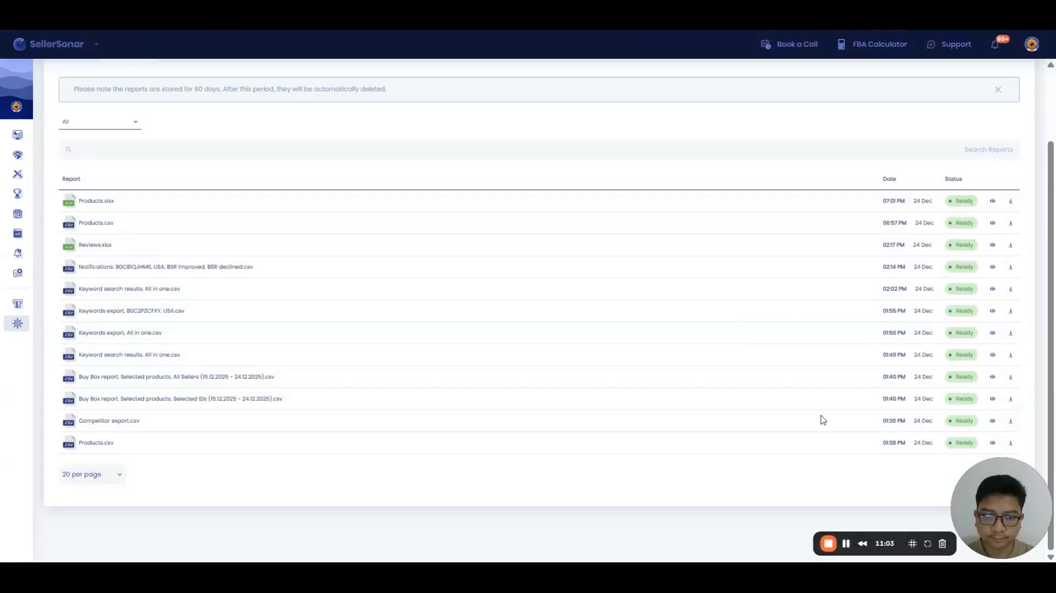
Step: Highlight the Competitor export.csv report's name, preview its contents, and close the preview
{"action": "triple_click", "coordinate": [113, 421]}
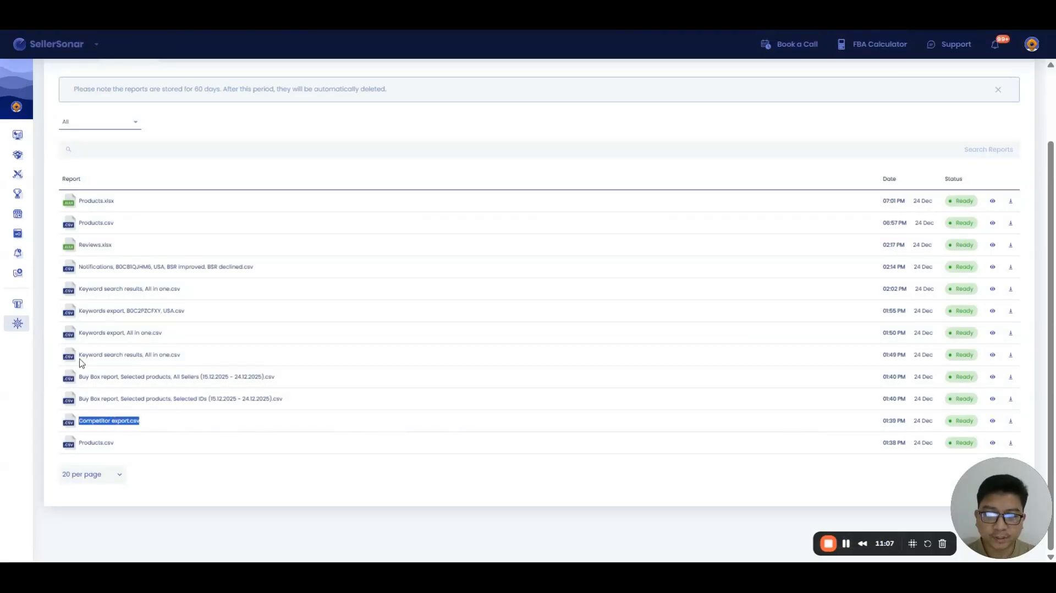
{"action": "mouse_move", "coordinate": [25, 182]}
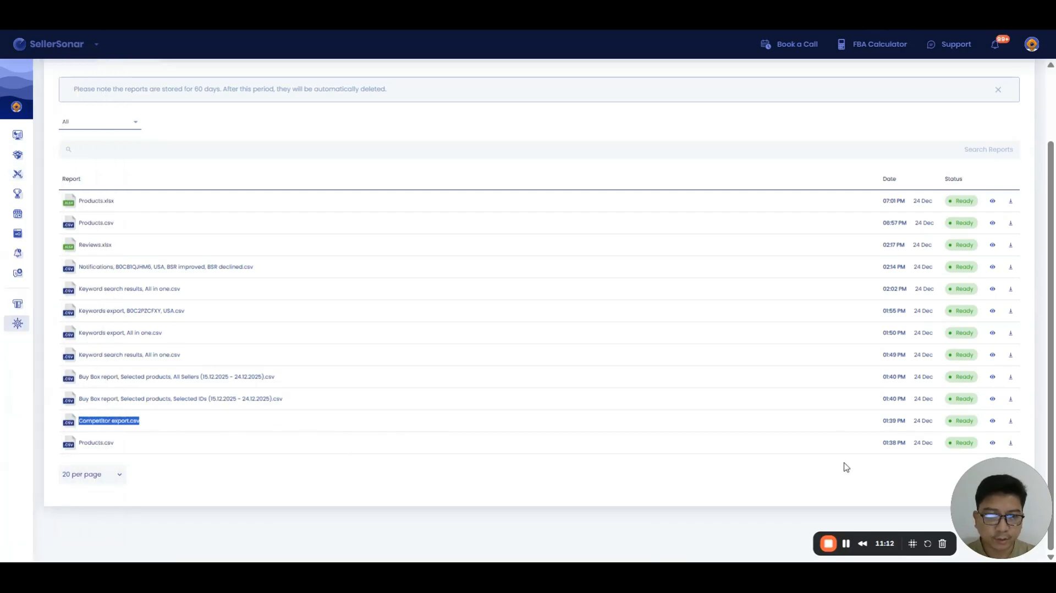
{"action": "left_click", "coordinate": [993, 421]}
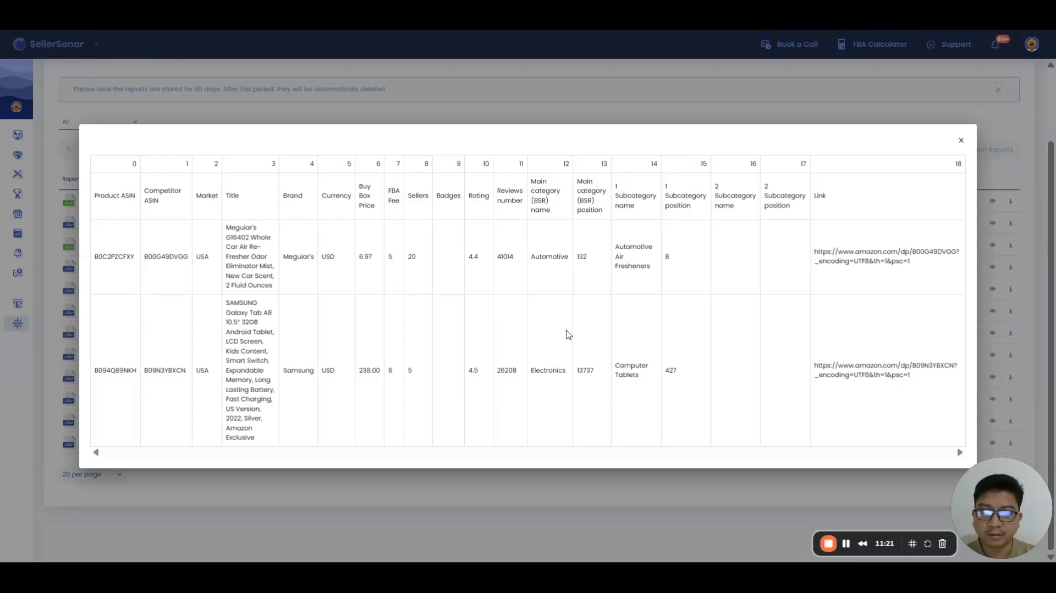
{"action": "left_click", "coordinate": [637, 503]}
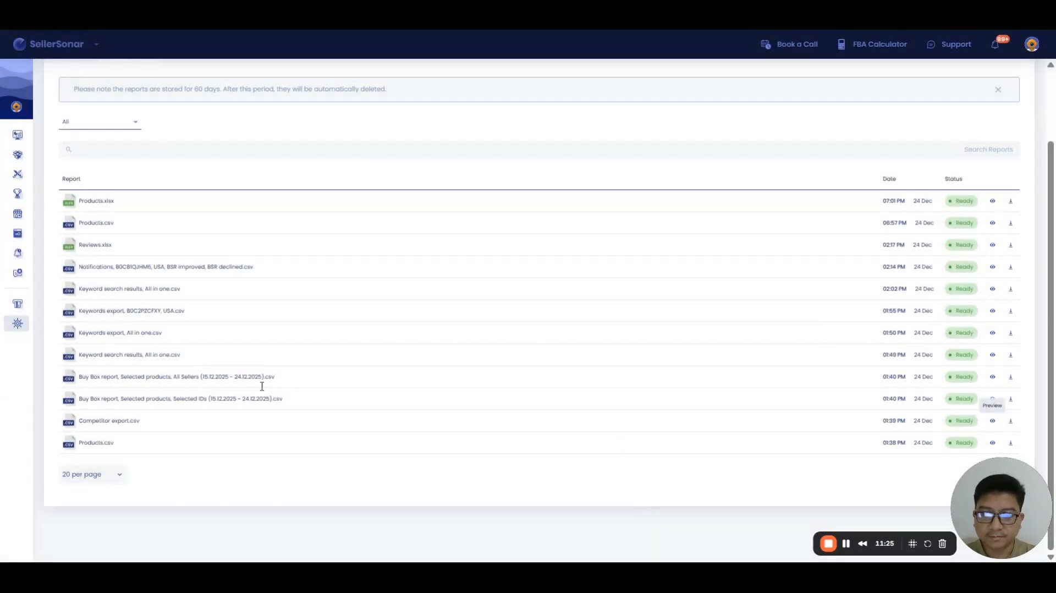
Step: Preview the Buy Box report for selected products and selected IDs (15.12.2025 – 24.12.2025), and close the preview
{"action": "triple_click", "coordinate": [174, 399]}
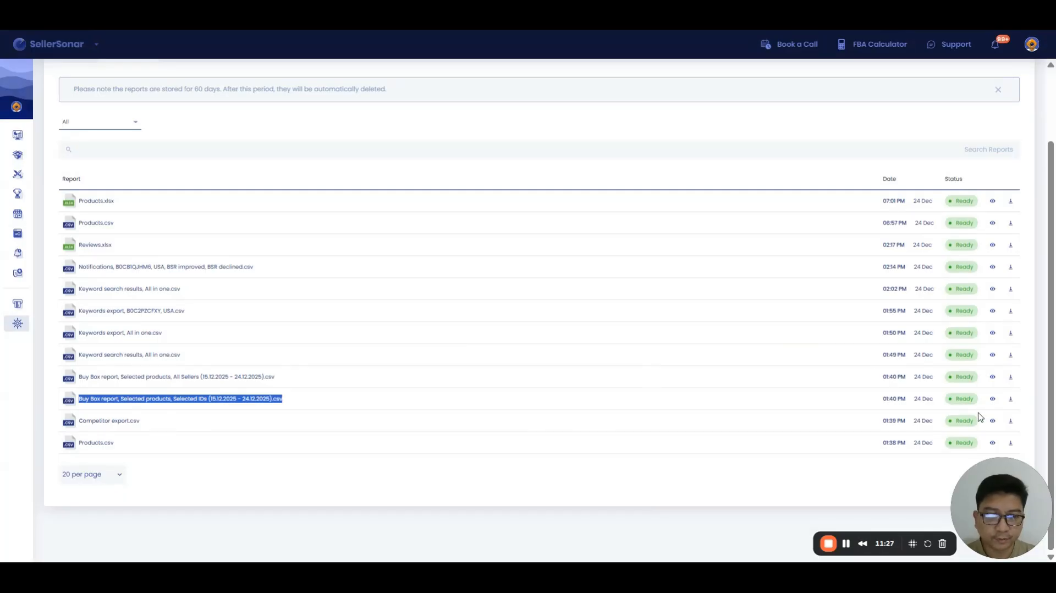
{"action": "left_click", "coordinate": [992, 400]}
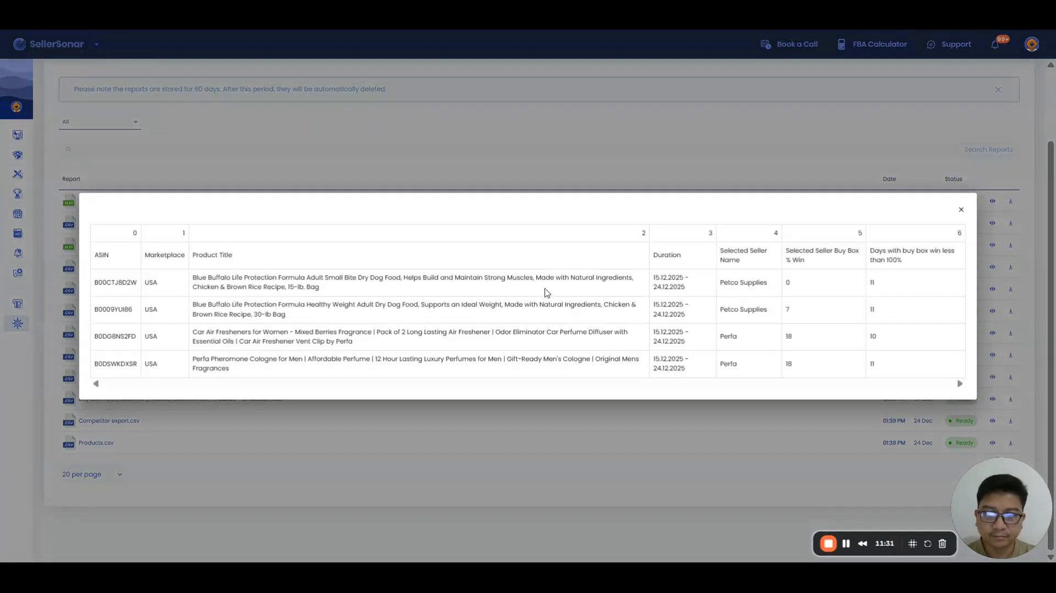
{"action": "left_click", "coordinate": [516, 443]}
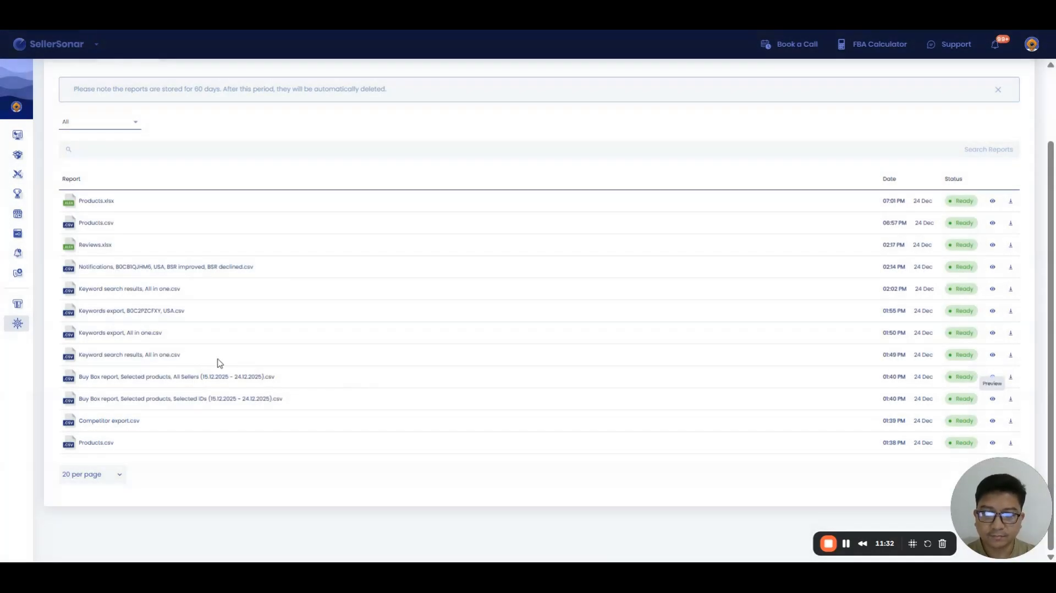
Step: Point out the older "Keyword search results, All in one.csv" report, and preview and close "Keywords export, All in one.csv"
{"action": "triple_click", "coordinate": [113, 355]}
{"action": "left_click", "coordinate": [518, 379]}
{"action": "triple_click", "coordinate": [119, 332]}
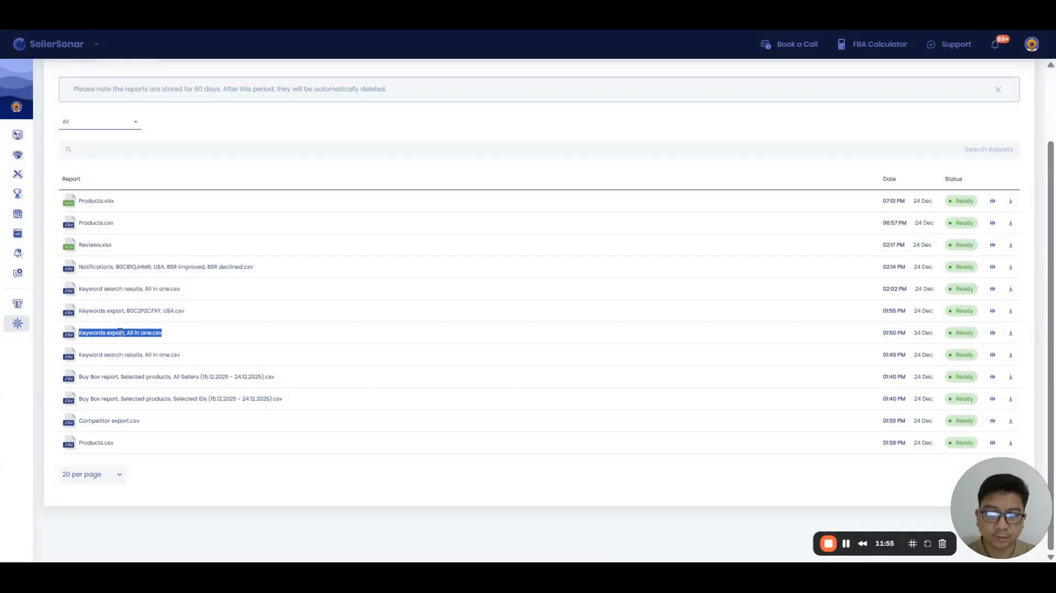
{"action": "left_click", "coordinate": [993, 333]}
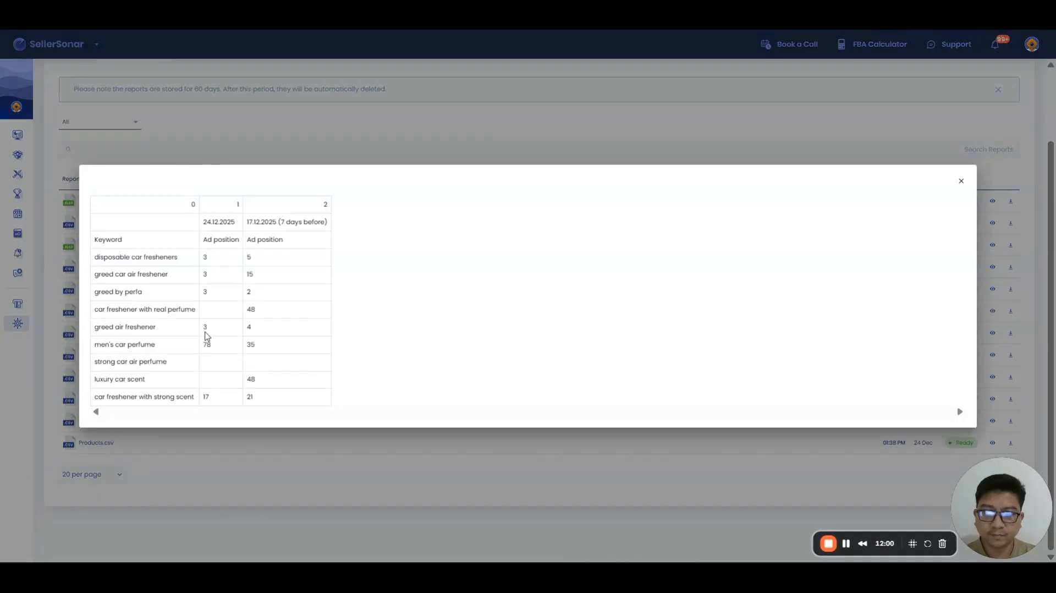
{"action": "left_click", "coordinate": [322, 498]}
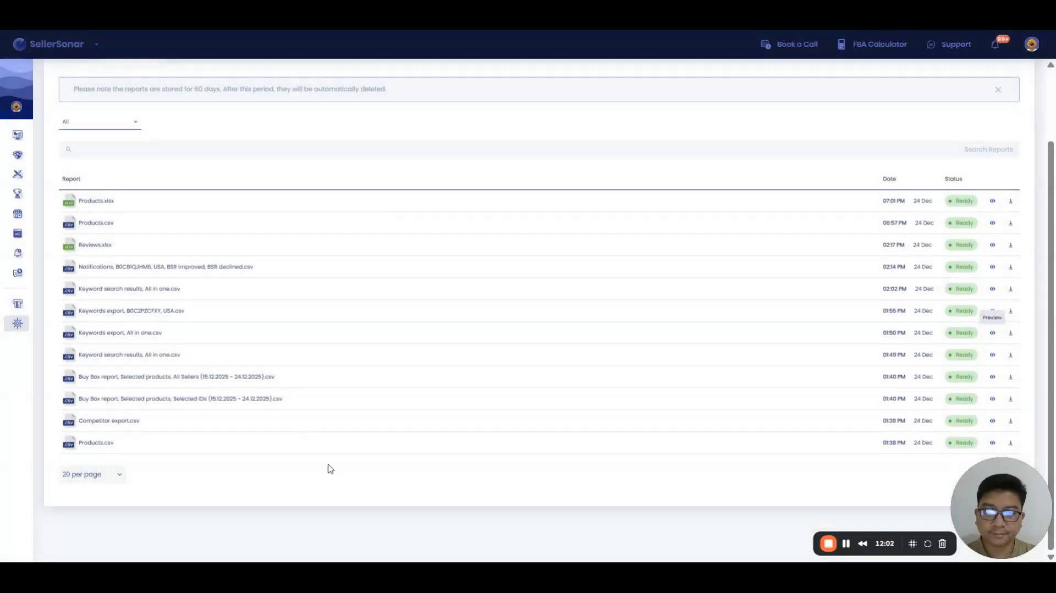
Step: Preview the Reviews.xlsx report, look through its review rows, and close the preview
{"action": "double_click", "coordinate": [91, 245]}
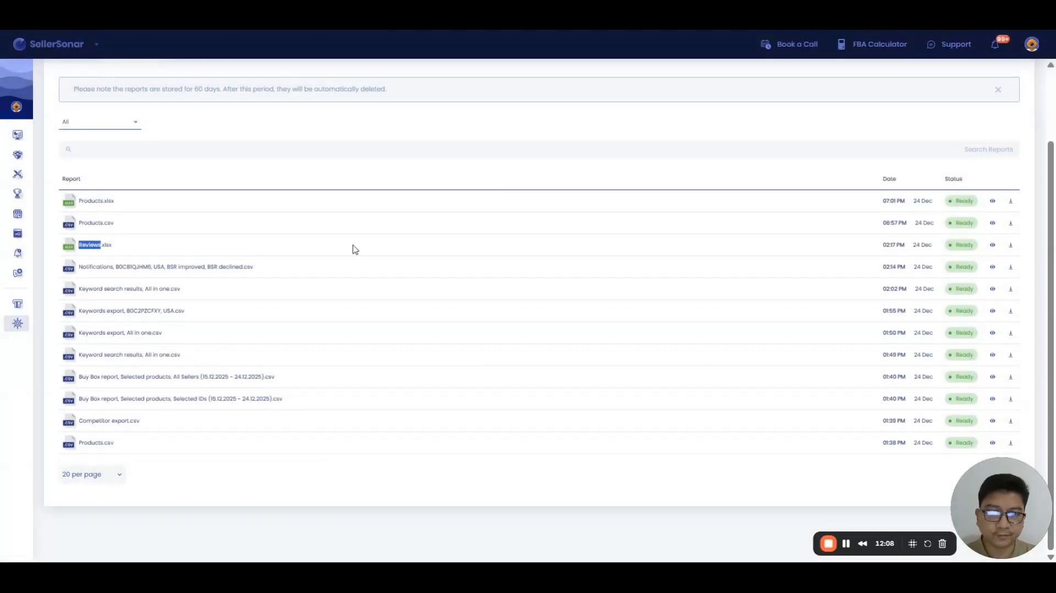
{"action": "left_click", "coordinate": [992, 246]}
{"action": "scroll", "coordinate": [496, 375], "scroll_direction": "down", "scroll_amount": 2}
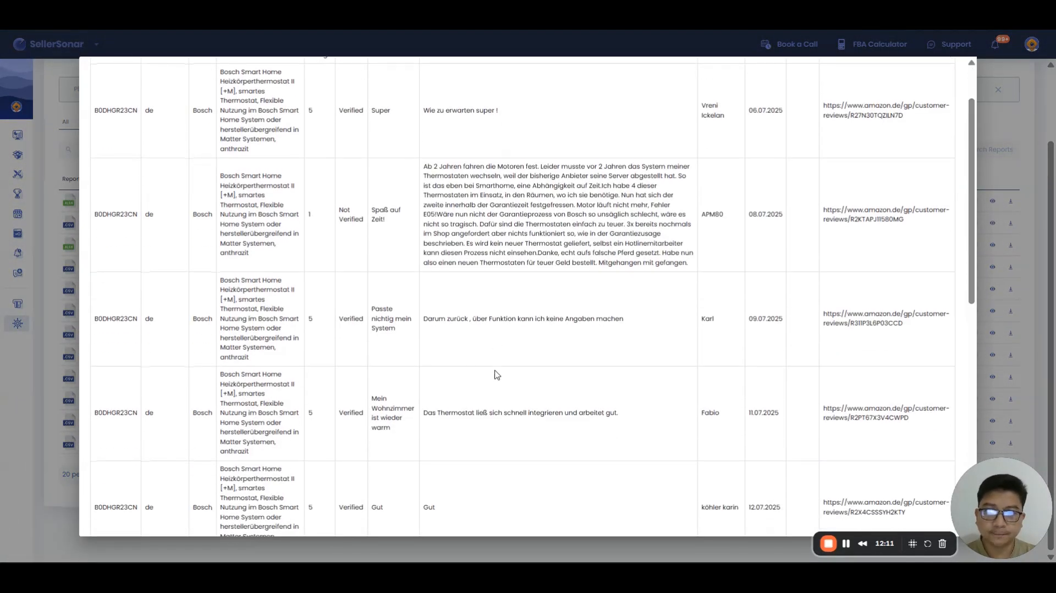
{"action": "scroll", "coordinate": [496, 374], "scroll_direction": "down", "scroll_amount": 9}
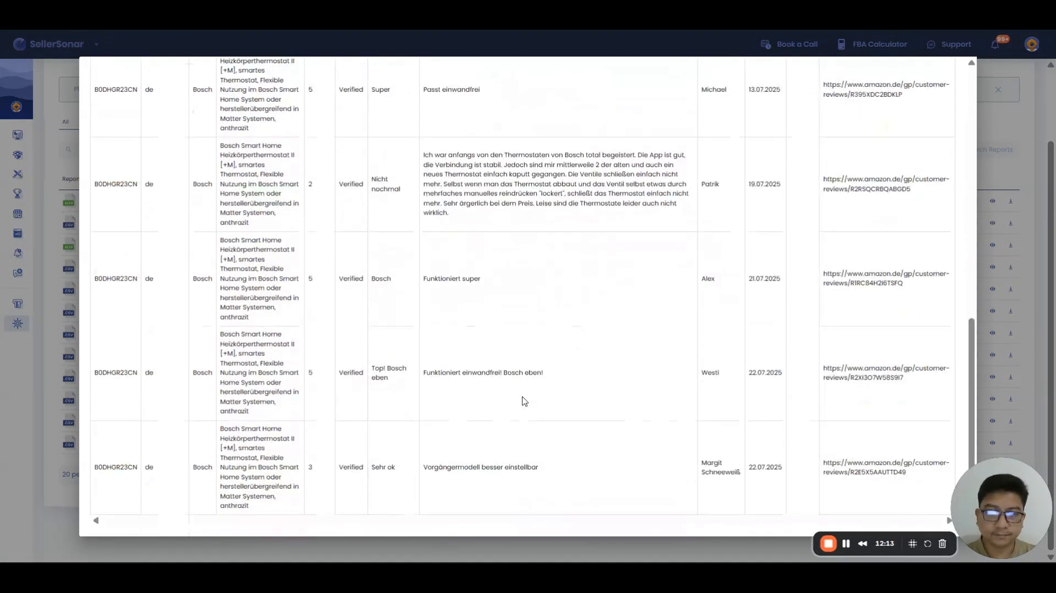
{"action": "scroll", "coordinate": [524, 401], "scroll_direction": "up", "scroll_amount": 10}
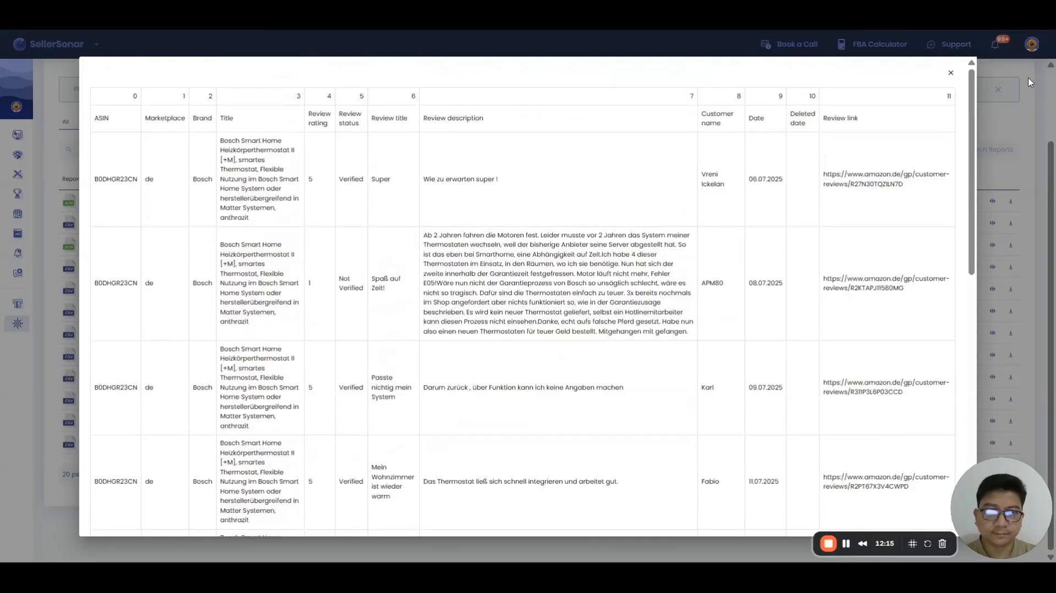
{"action": "left_click", "coordinate": [1031, 82]}
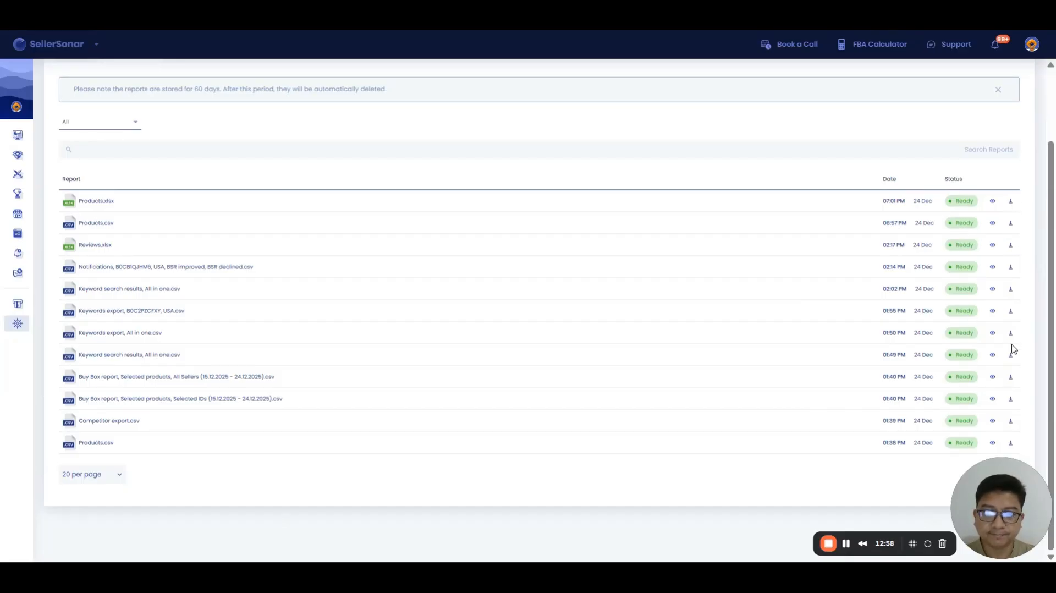
Step: Highlight the notice about how long reports are stored above the report list, and clear the highlighting
{"action": "scroll", "coordinate": [1012, 344], "scroll_direction": "up", "scroll_amount": 2}
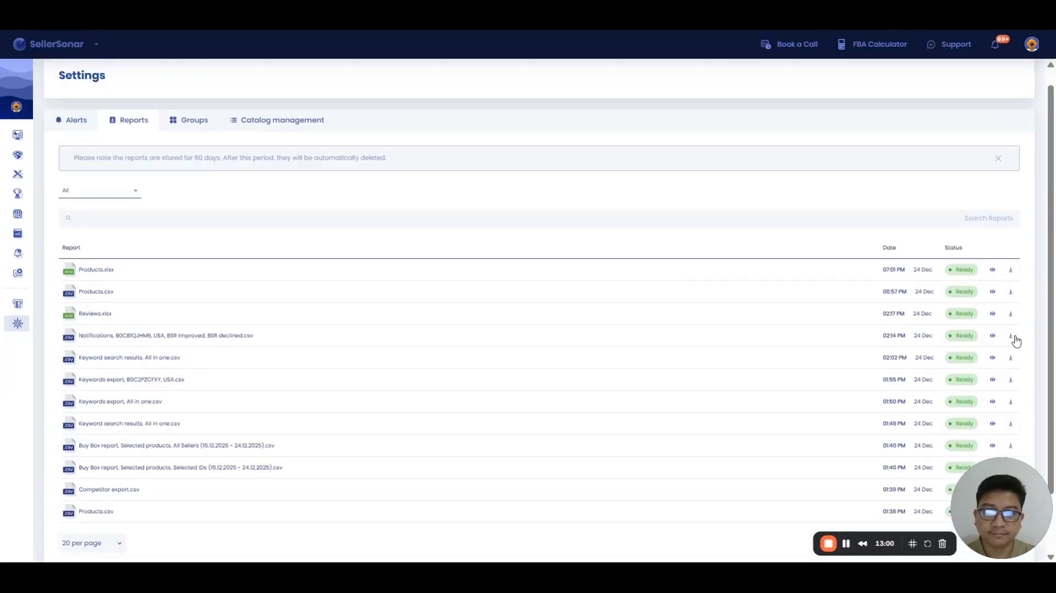
{"action": "triple_click", "coordinate": [361, 156]}
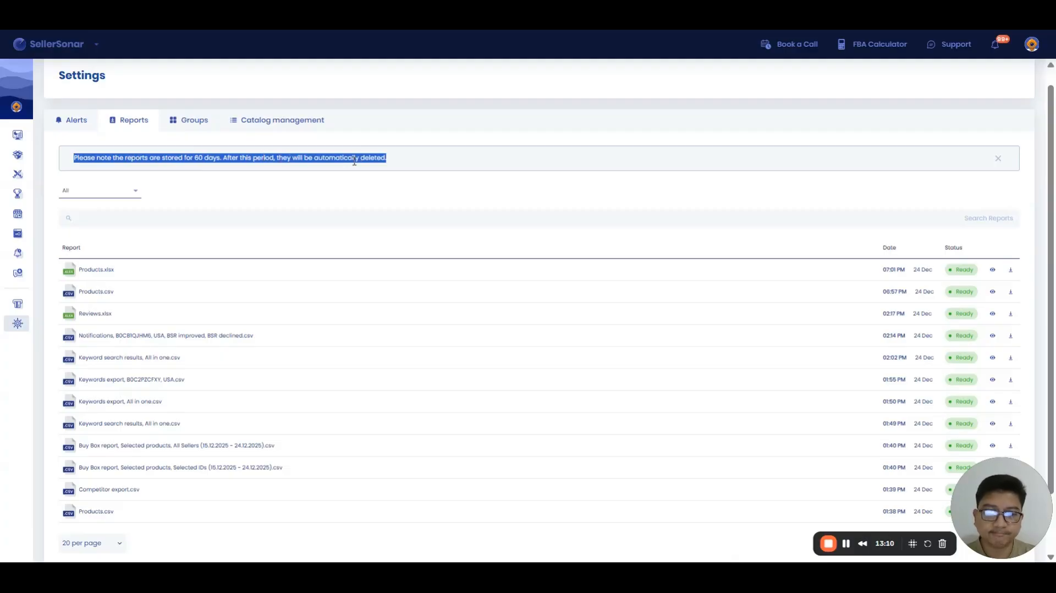
{"action": "left_click", "coordinate": [542, 201]}
{"action": "scroll", "coordinate": [542, 201], "scroll_direction": "up", "scroll_amount": 1}
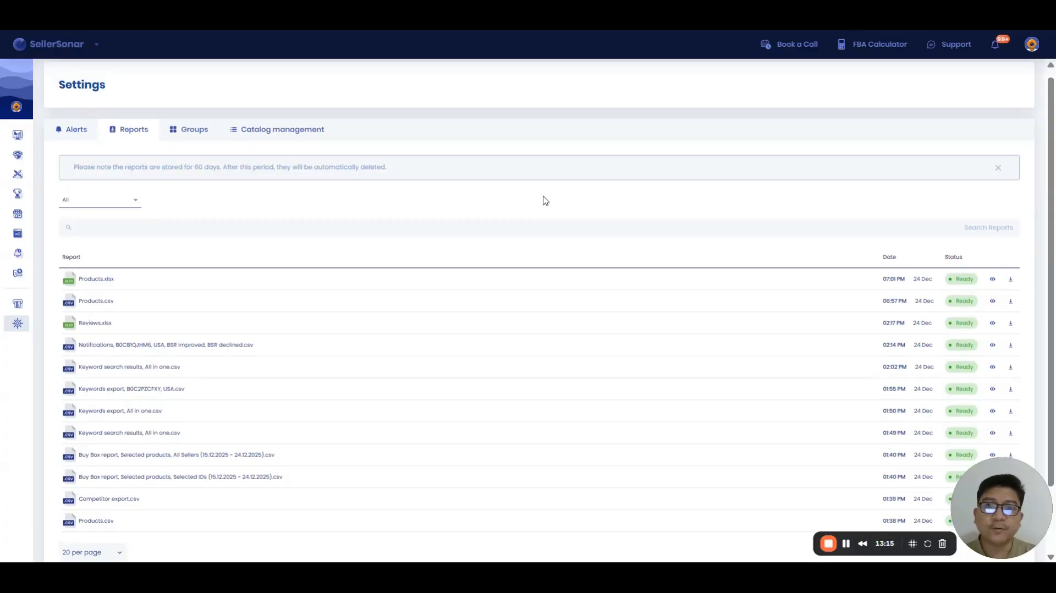